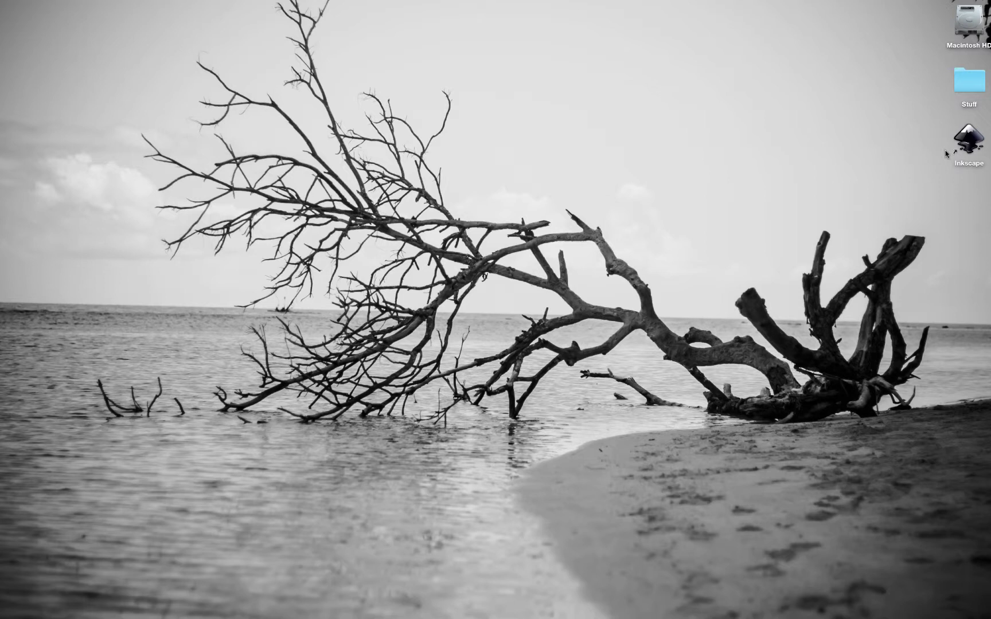
# - Launch Inkscape from its desktop icon to get a blank New document 1 window
pyautogui.click(967, 142)
pyautogui.doubleClick(967, 142)
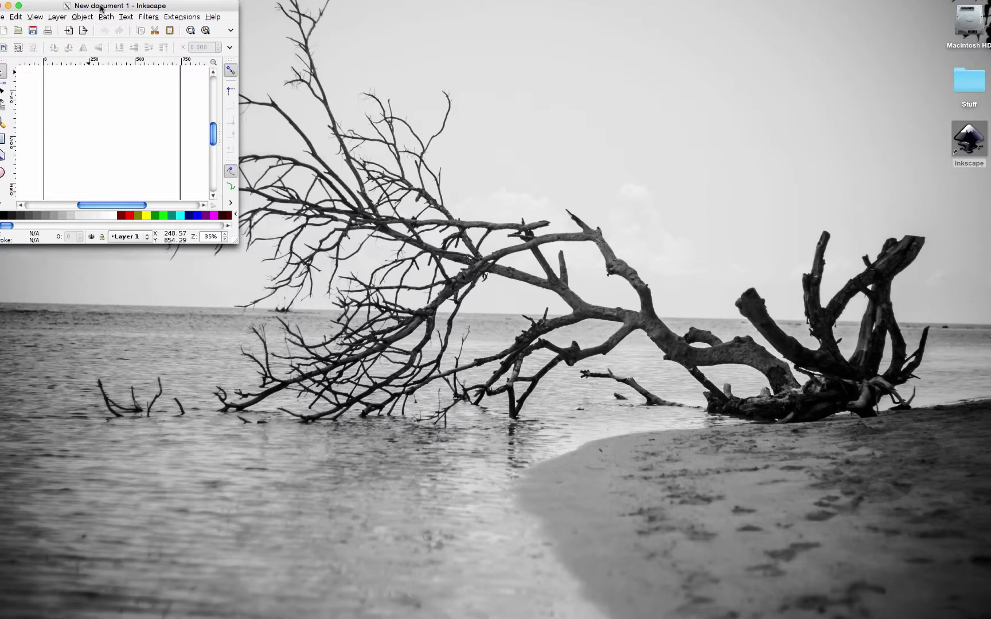
# - Move the Inkscape window right and enlarge it so the whole blank page shows, then bring up the File menu
pyautogui.moveTo(100, 8); pyautogui.dragTo(225, 8)
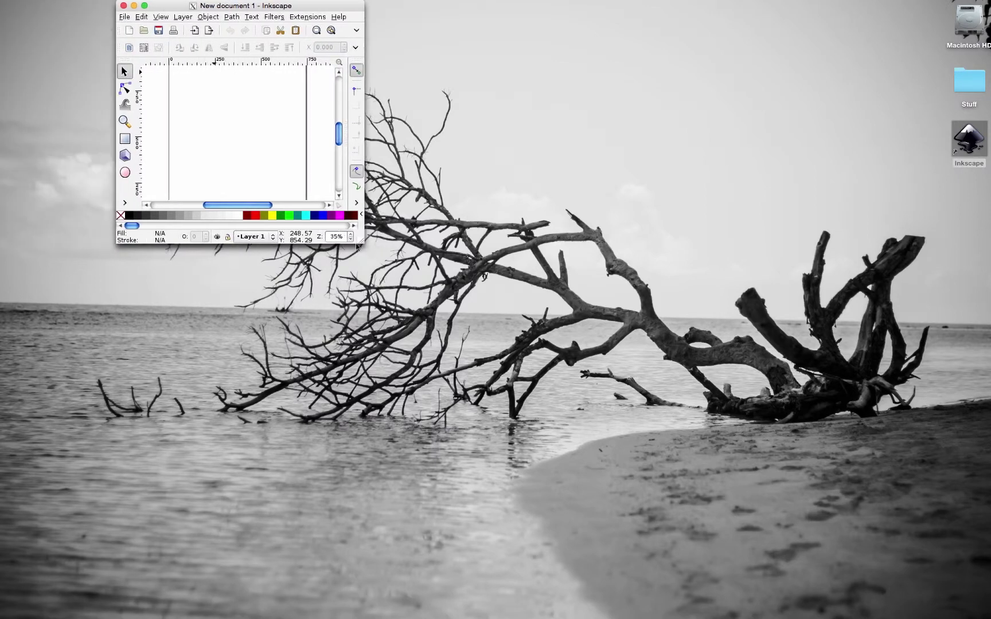
pyautogui.moveTo(361, 244); pyautogui.dragTo(883, 574)
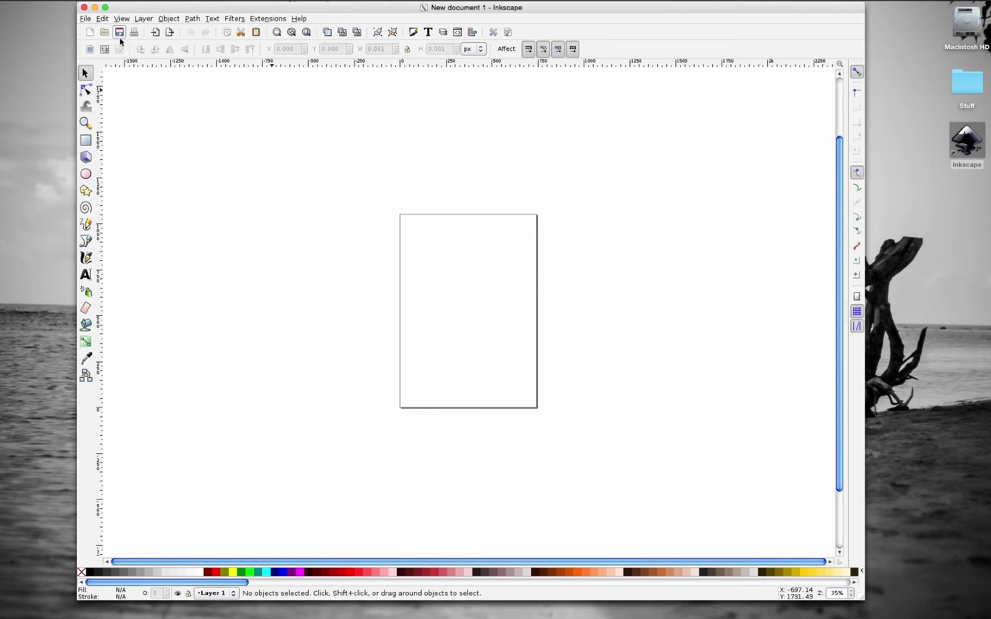
pyautogui.click(85, 19)
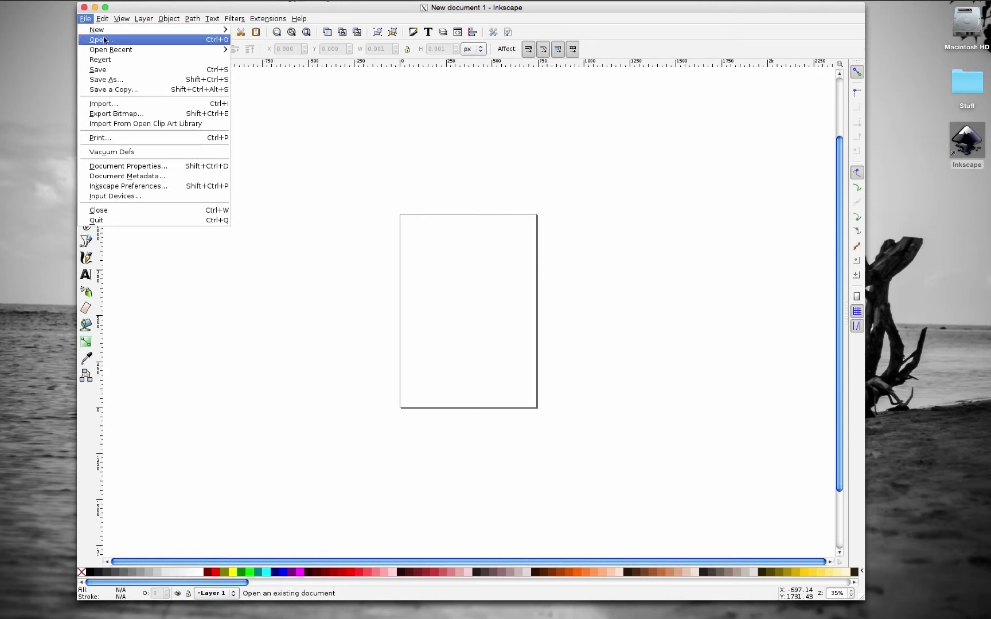
# - Bring up Document Properties and position the dialog on the right side of the screen
pyautogui.click(126, 167)
pyautogui.moveTo(291, 14); pyautogui.dragTo(716, 68)
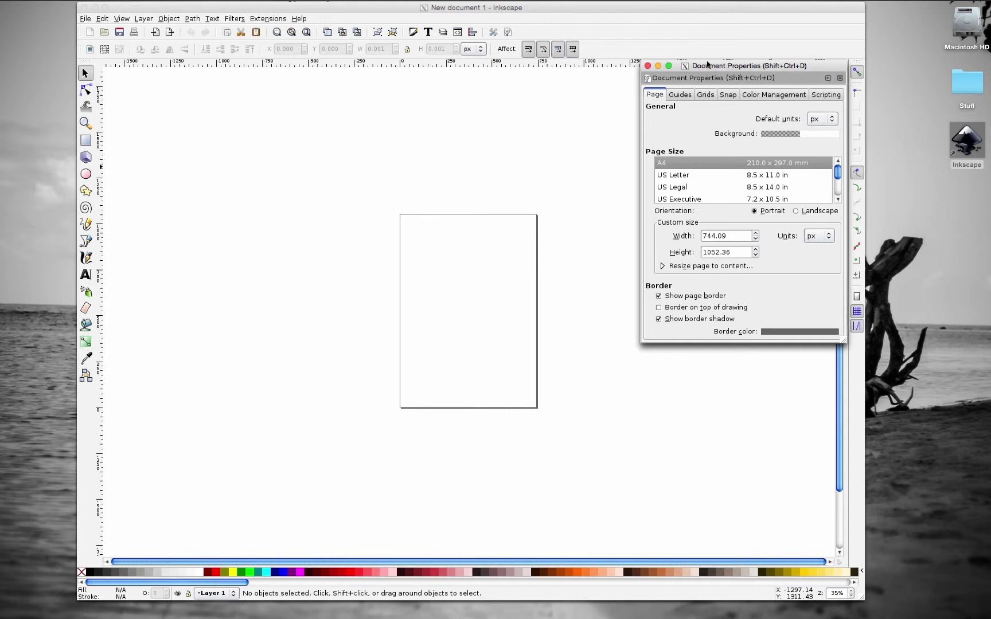
pyautogui.moveTo(714, 70); pyautogui.dragTo(716, 58)
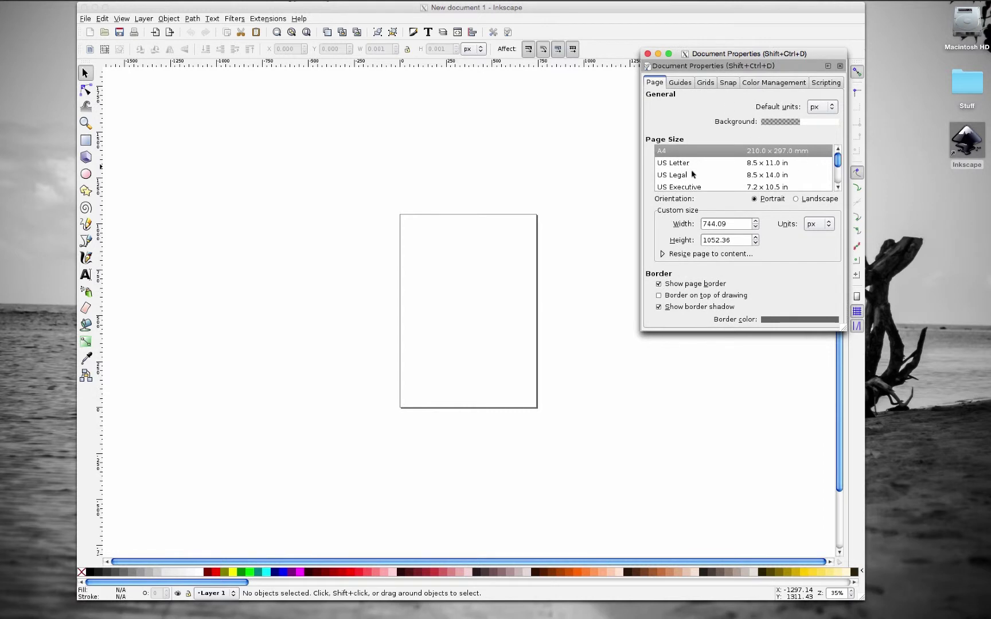
pyautogui.moveTo(837, 162)
pyautogui.mouseDown()
pyautogui.moveTo(836, 182)
pyautogui.moveTo(835, 148)
pyautogui.mouseUp()
# - Try US Letter, US Legal, US Executive, B6 and B7 page sizes, then return to A4
pyautogui.click(695, 164)
pyautogui.click(686, 180)
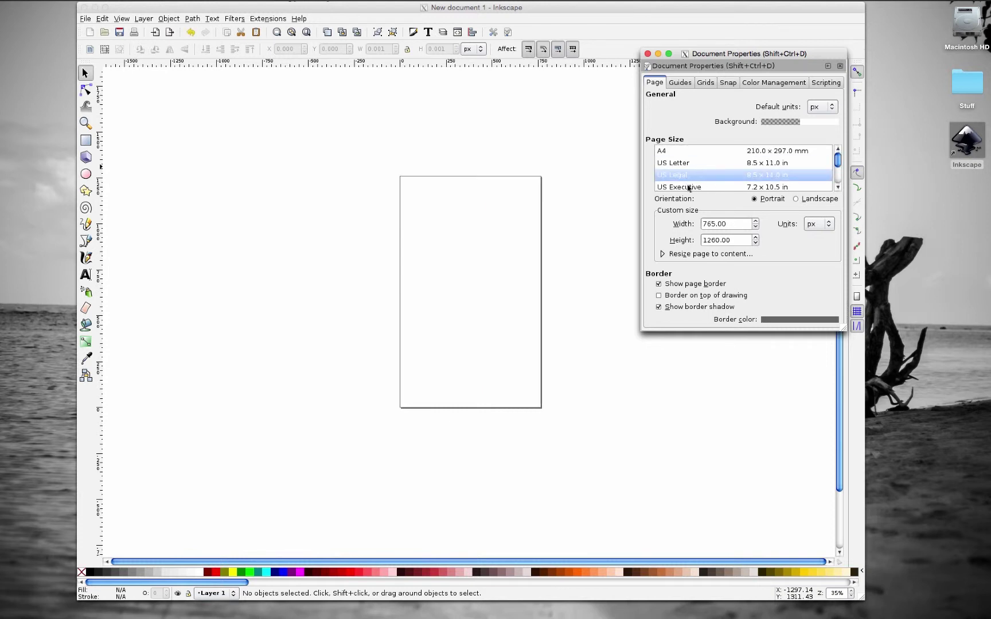
pyautogui.click(691, 189)
pyautogui.moveTo(838, 167); pyautogui.dragTo(836, 150)
pyautogui.click(715, 178)
pyautogui.click(700, 189)
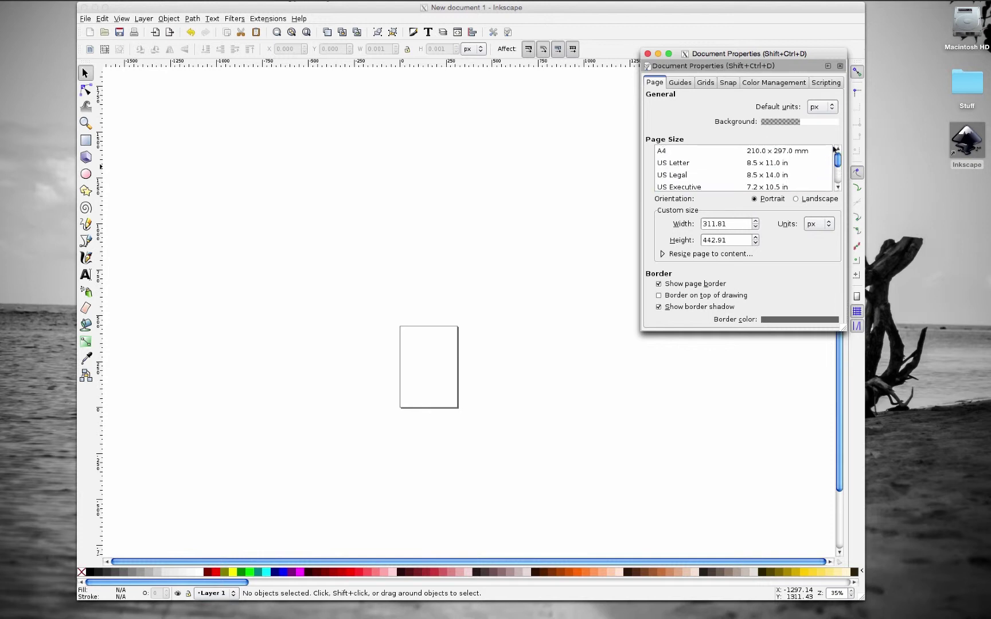
pyautogui.click(671, 153)
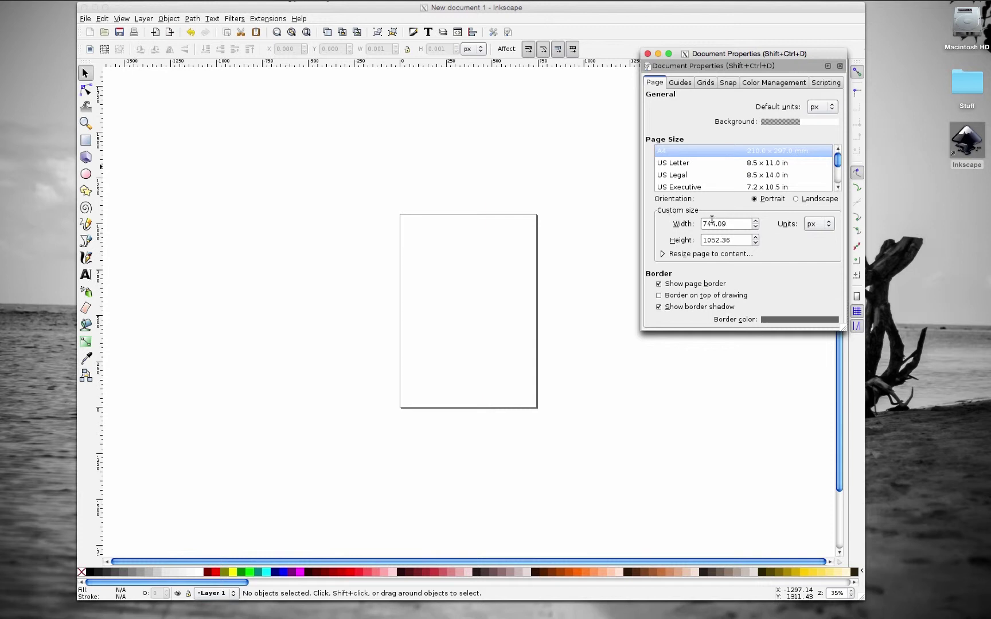
# - Flip the A4 page to landscape and back to portrait at 744.09 × 1052.36 px
pyautogui.moveTo(734, 223); pyautogui.dragTo(693, 224)
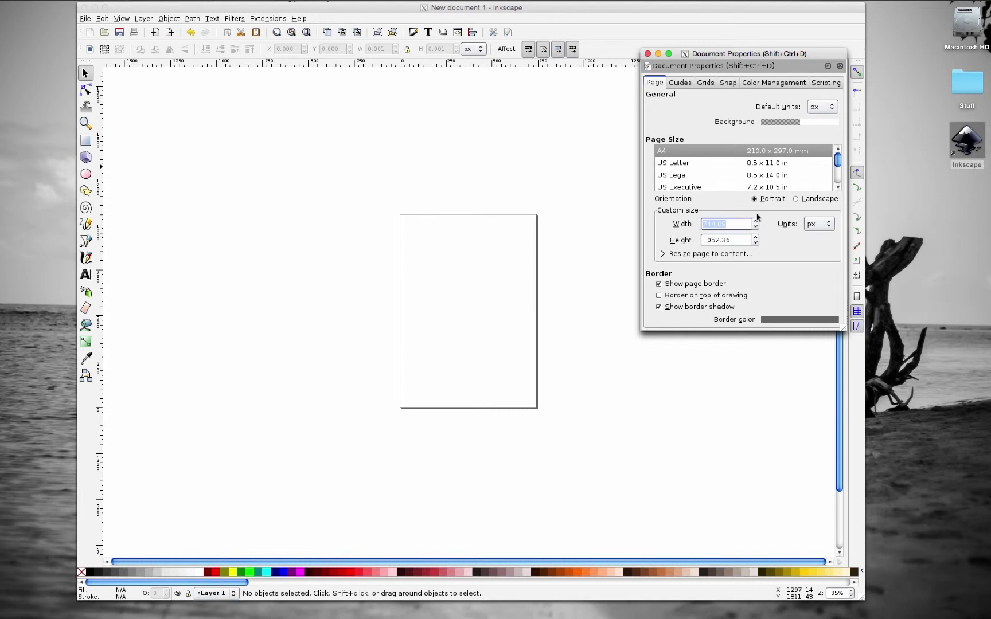
pyautogui.click(800, 200)
pyautogui.click(769, 199)
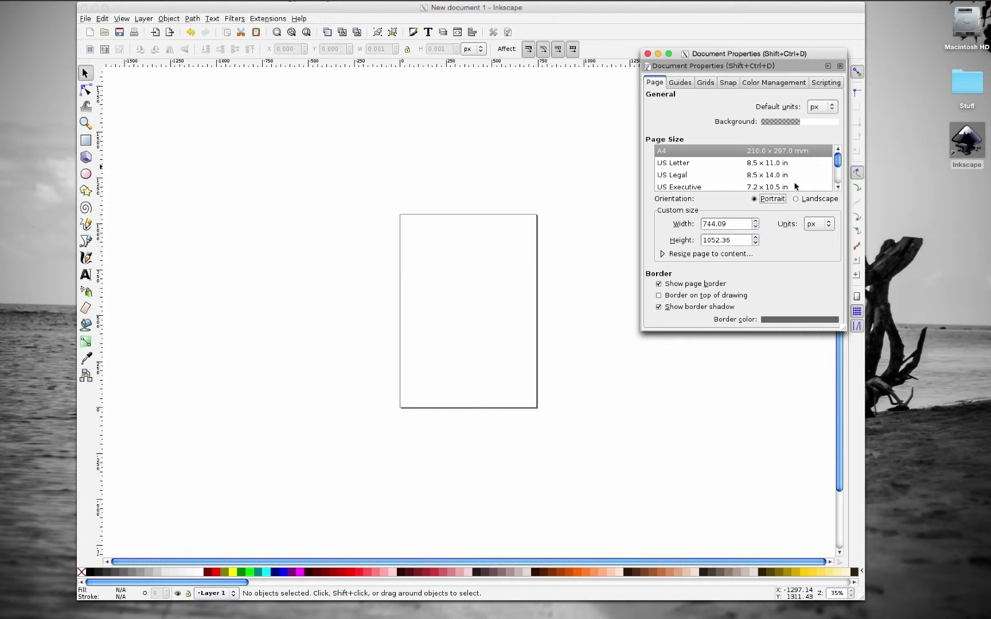
# - Close Document Properties and browse the File through Help menus, leaving the blank A4 page
pyautogui.click(648, 53)
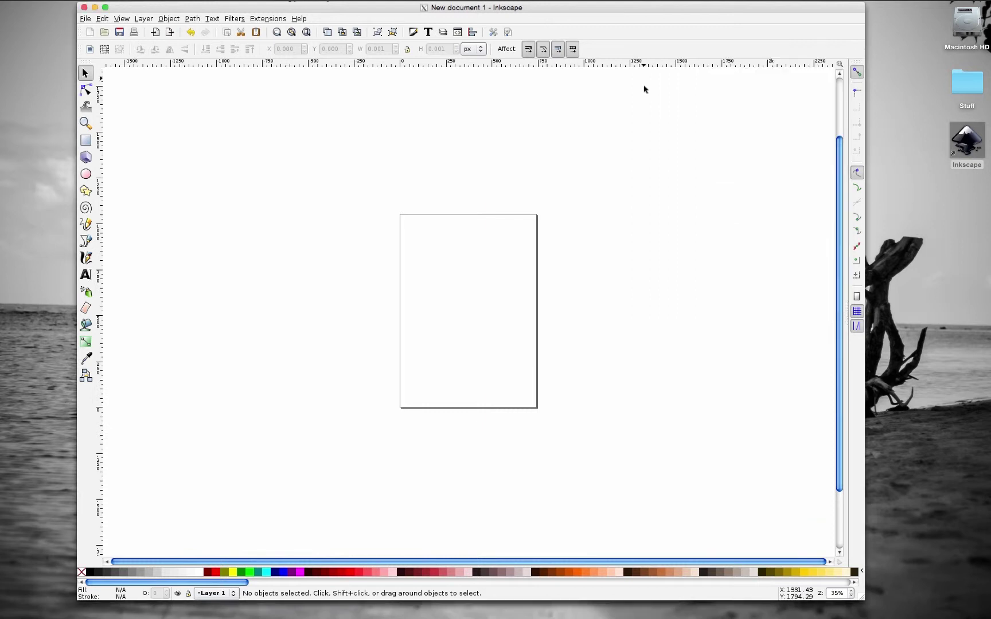
pyautogui.click(86, 19)
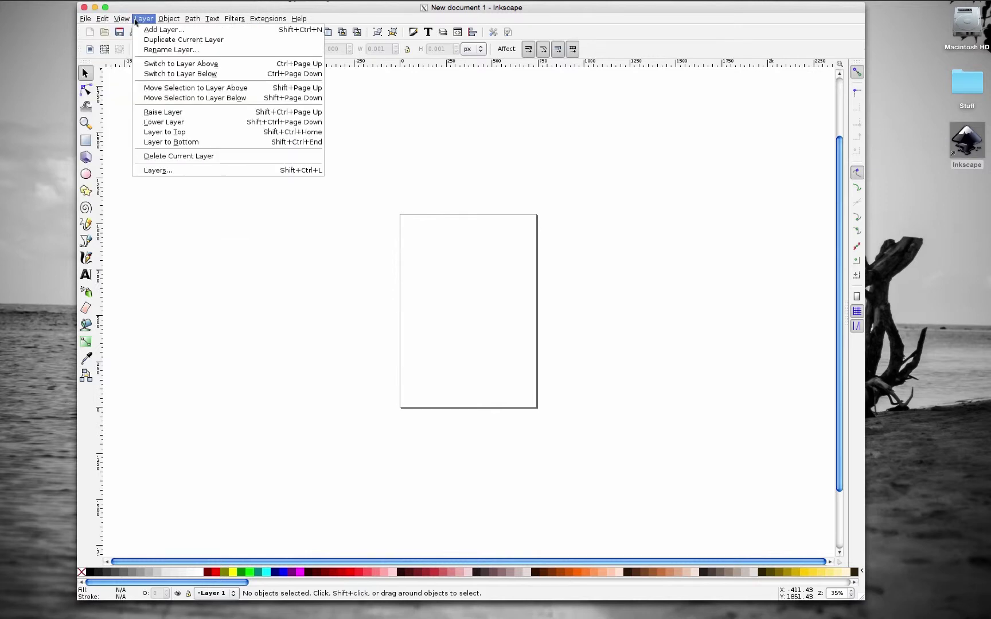
pyautogui.moveTo(85, 21)
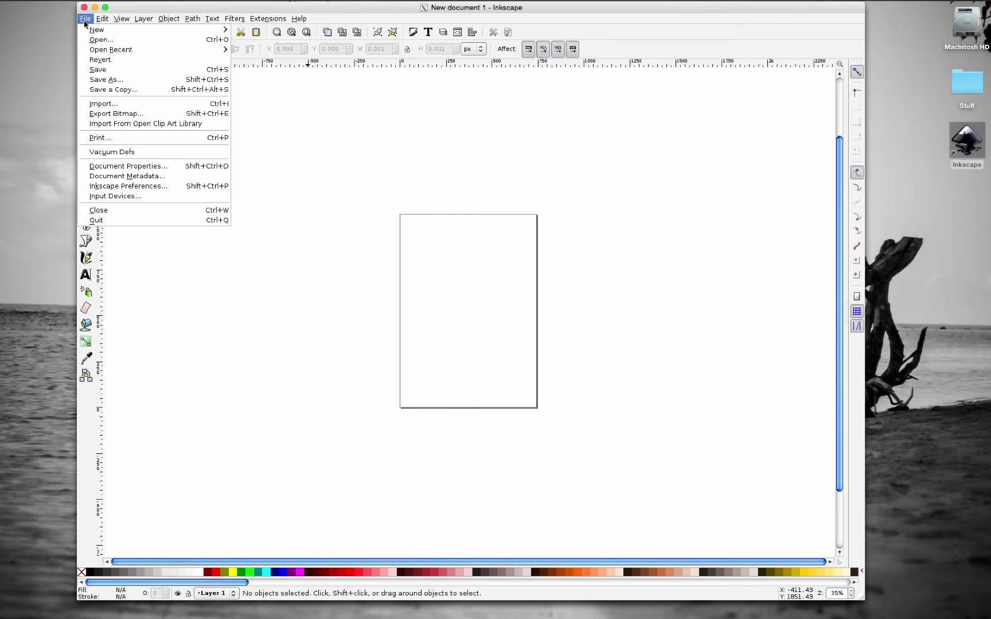
pyautogui.click(339, 11)
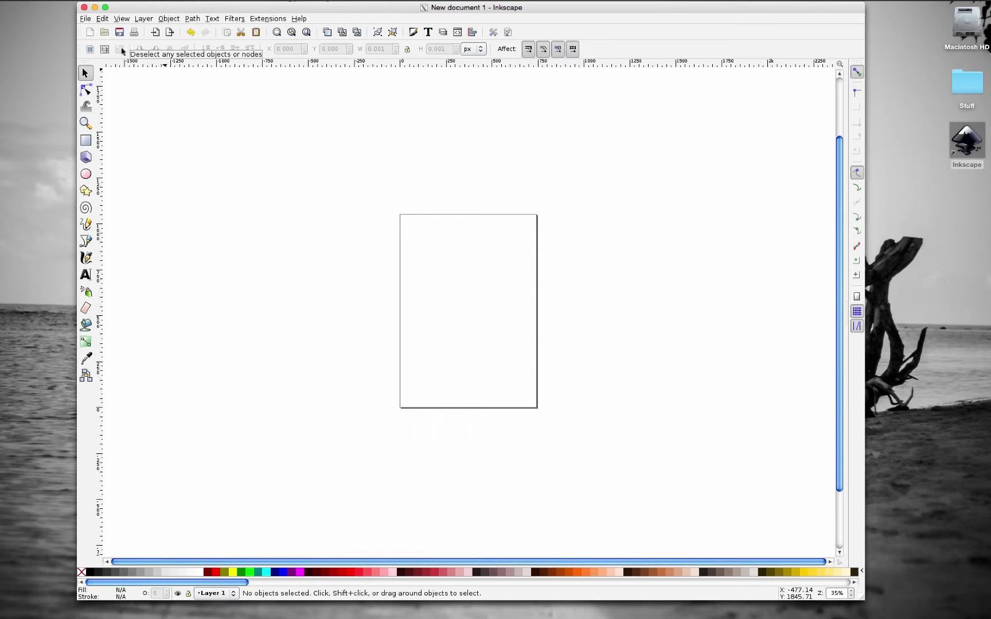
# - Cycle through the toolbox tools, from Node and Tweak to Spiral, Bezier and Pencil, ending on Tweak
pyautogui.click(86, 90)
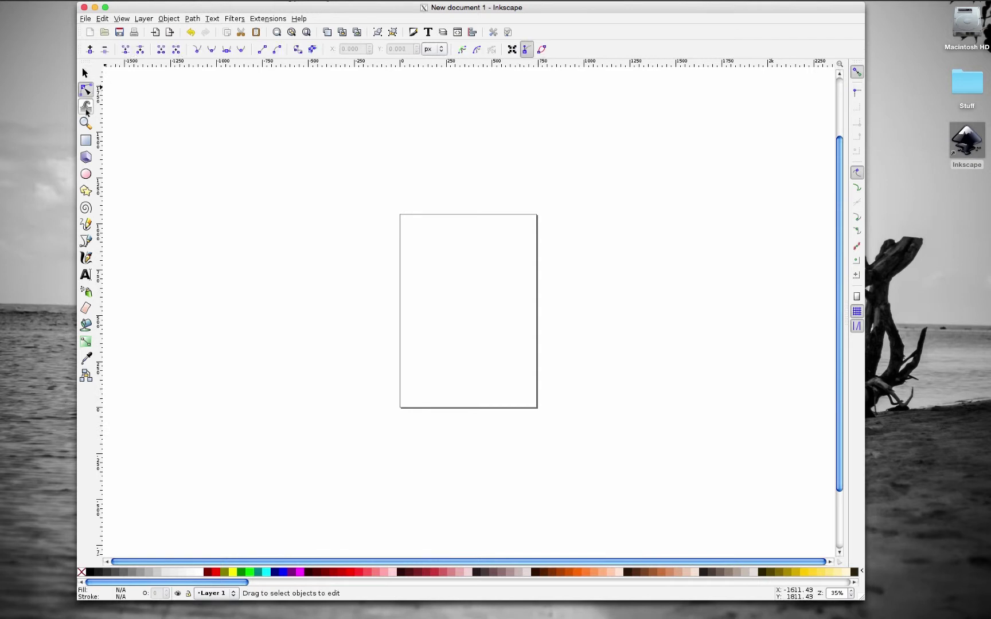
pyautogui.click(86, 108)
pyautogui.click(86, 123)
pyautogui.click(86, 140)
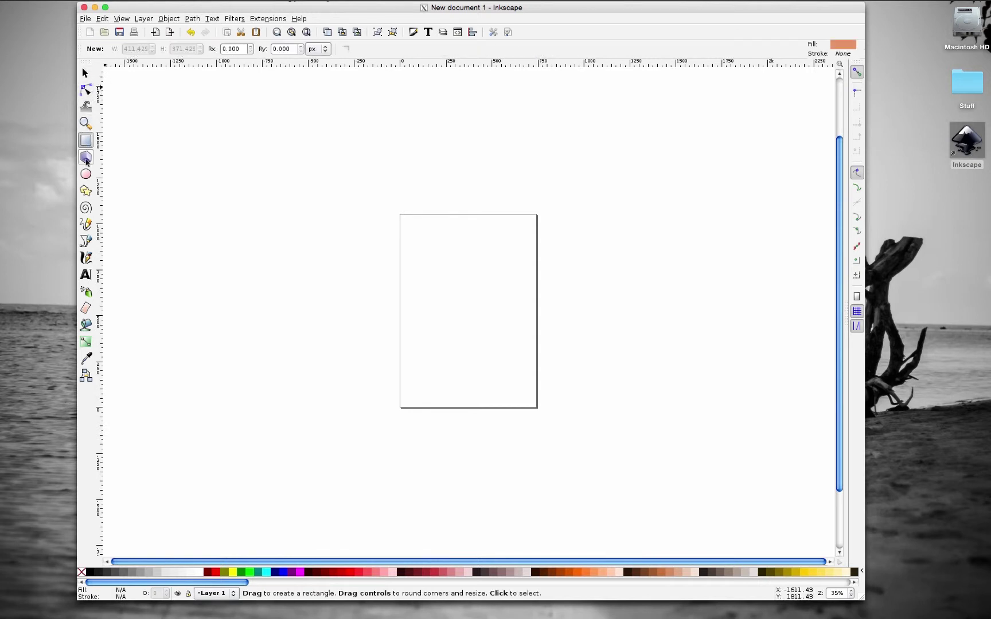
pyautogui.click(86, 160)
pyautogui.click(85, 174)
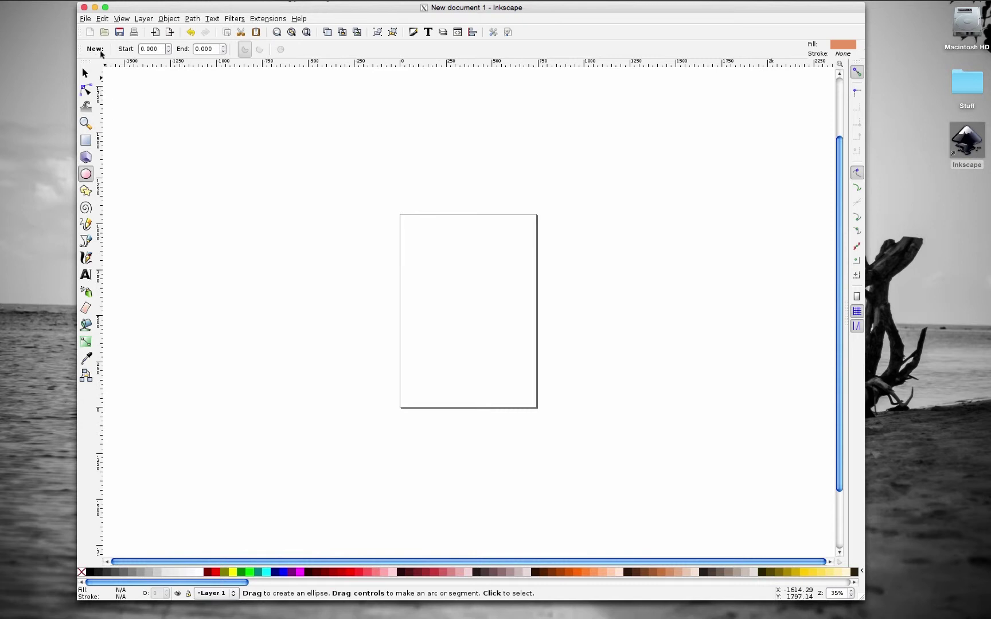
pyautogui.click(86, 191)
pyautogui.click(86, 210)
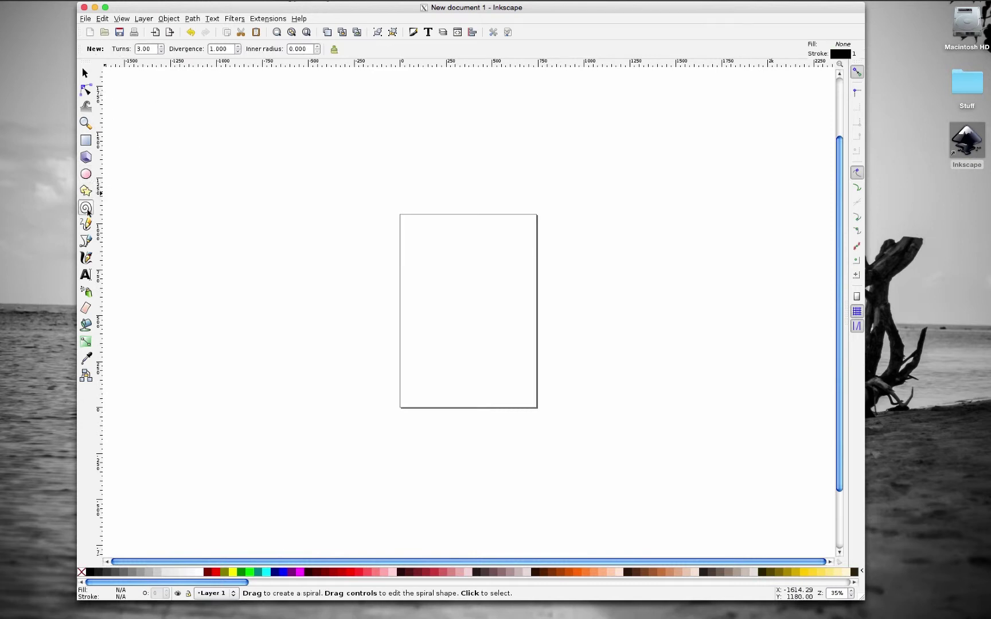
pyautogui.click(86, 241)
pyautogui.click(85, 224)
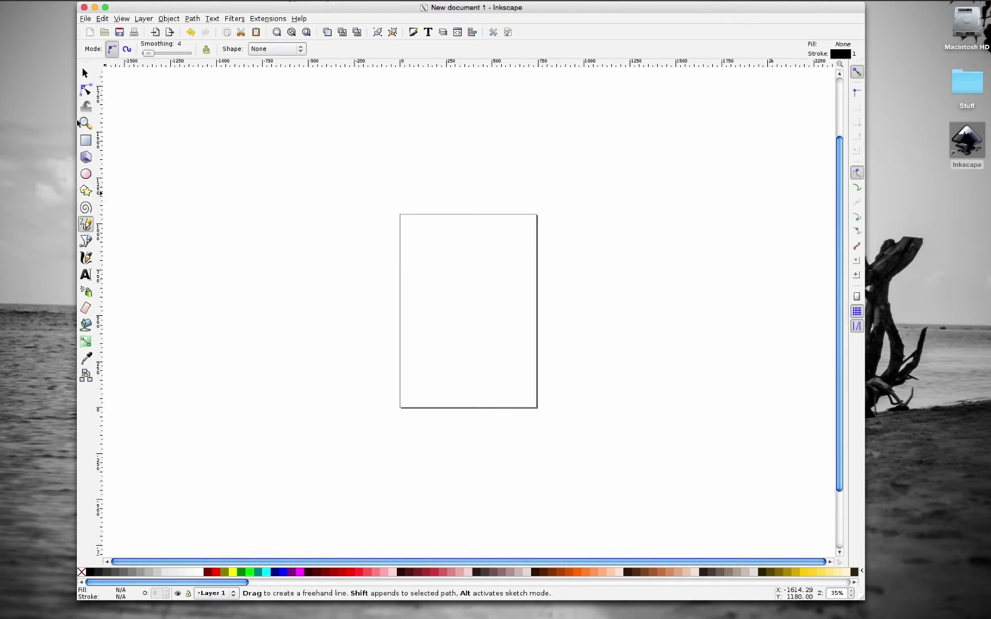
pyautogui.click(86, 74)
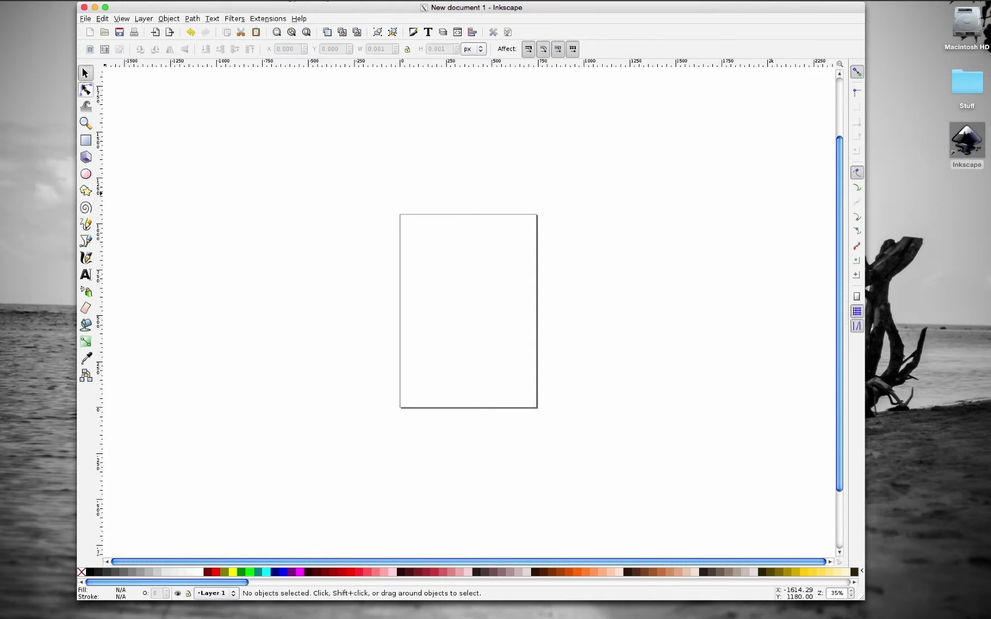
pyautogui.click(85, 90)
pyautogui.click(86, 106)
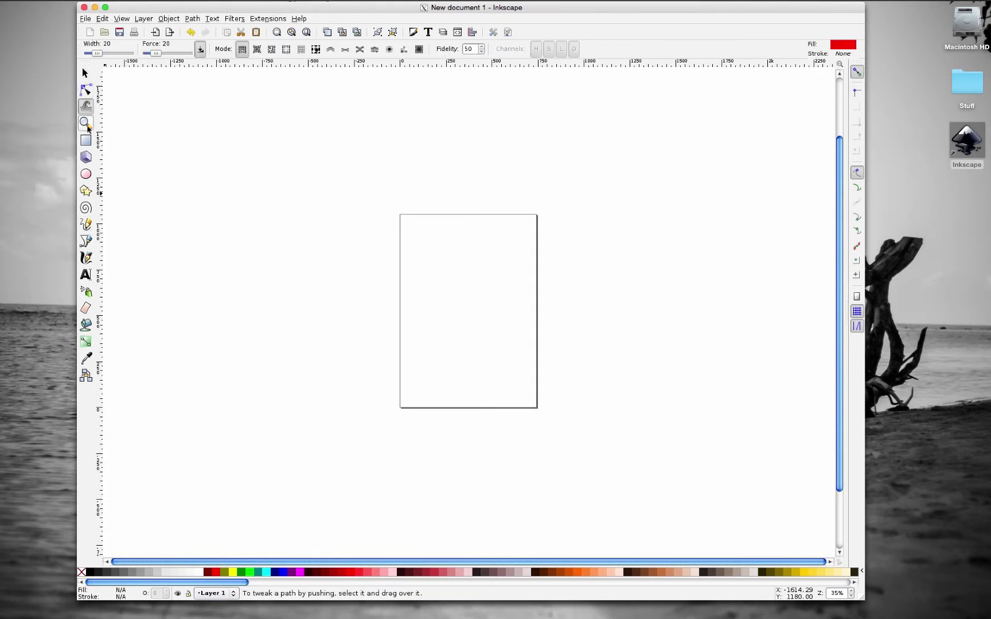
pyautogui.click(86, 122)
pyautogui.click(85, 140)
pyautogui.click(85, 122)
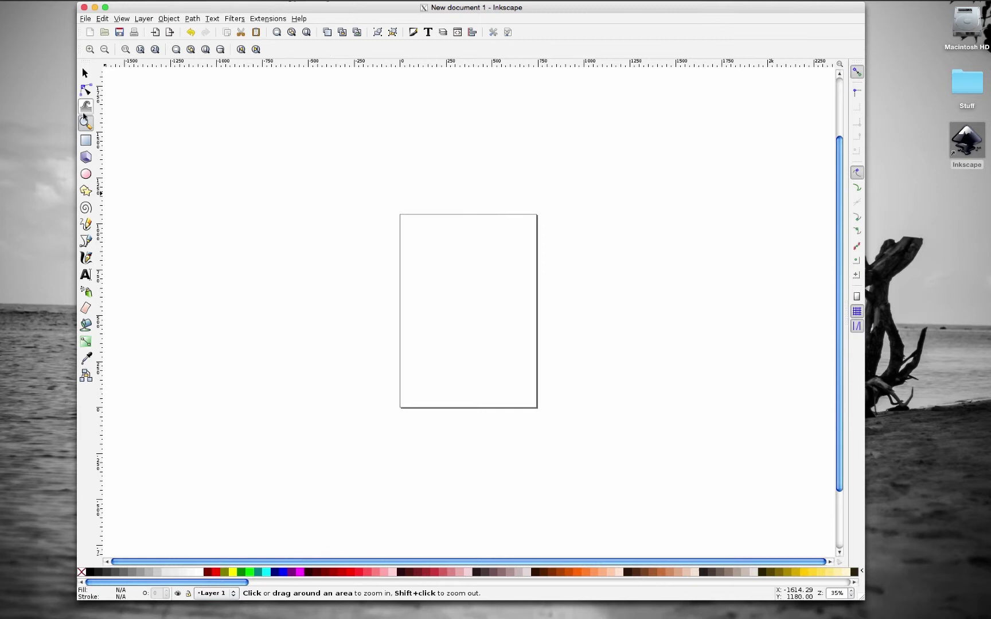
pyautogui.click(85, 105)
pyautogui.click(86, 90)
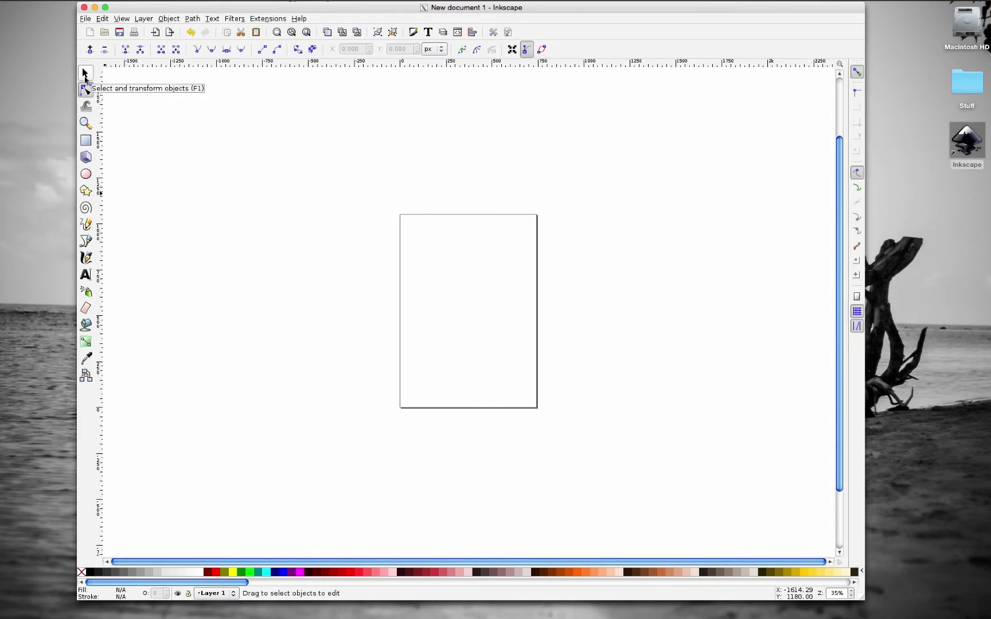
pyautogui.click(84, 73)
pyautogui.click(85, 90)
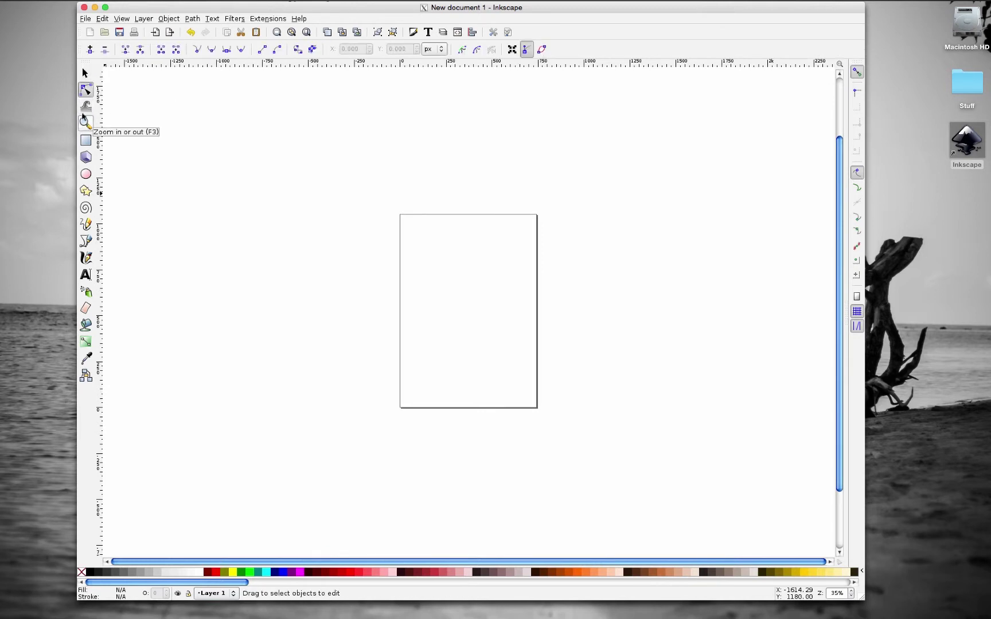
pyautogui.click(86, 105)
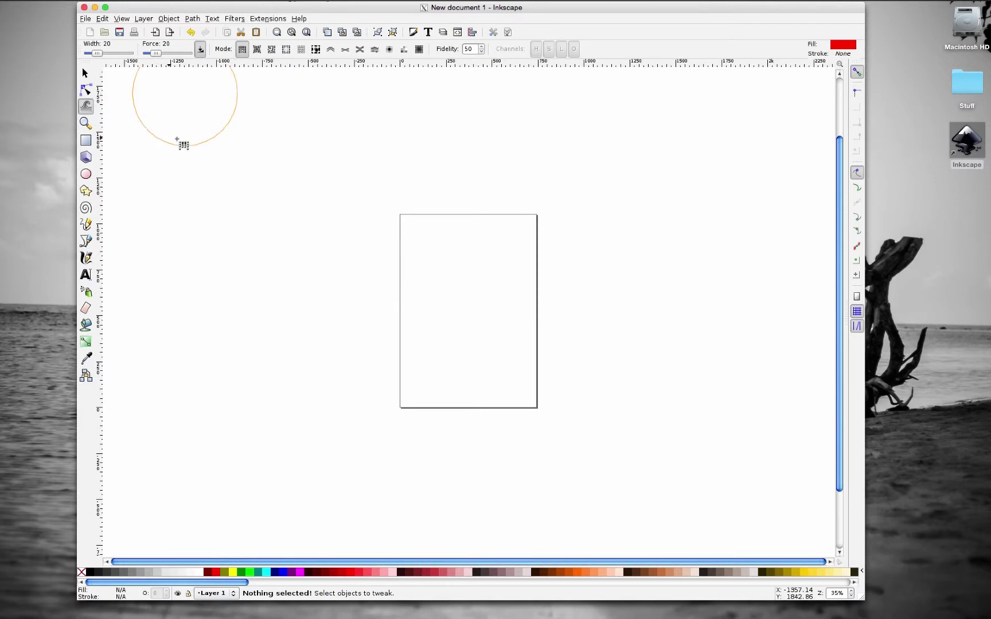
# - Set the tweak brush width to 4 and force to 12, then return to the Selector
pyautogui.moveTo(97, 52); pyautogui.dragTo(90, 54)
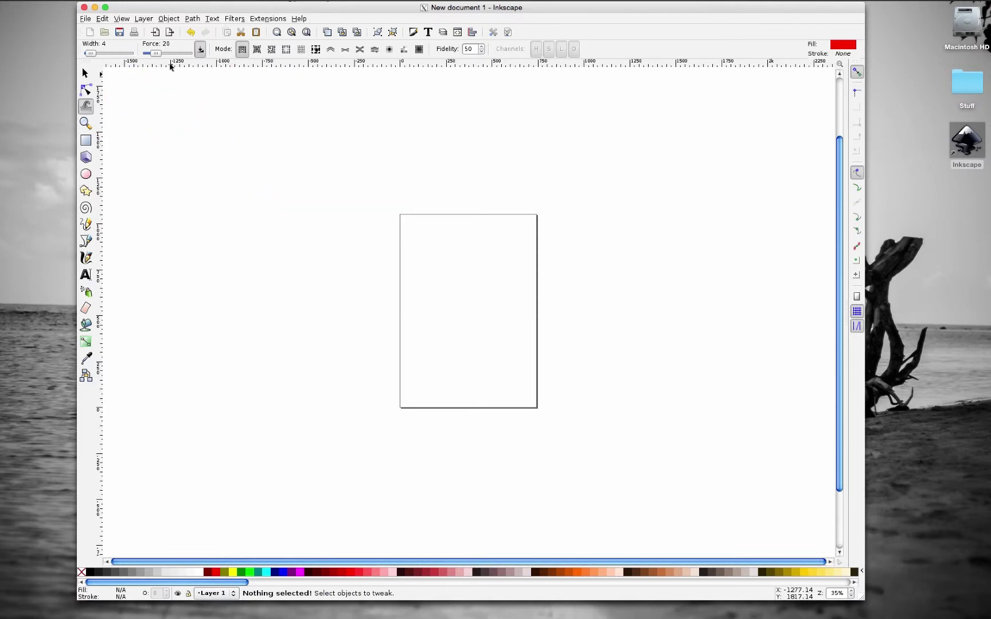
pyautogui.moveTo(158, 54); pyautogui.dragTo(152, 53)
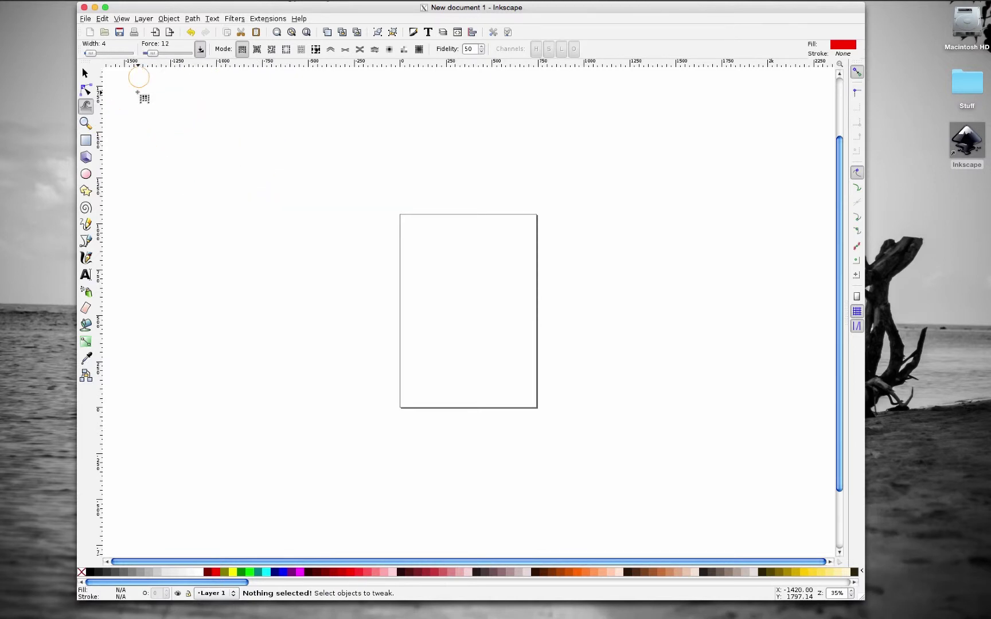
pyautogui.press('s')
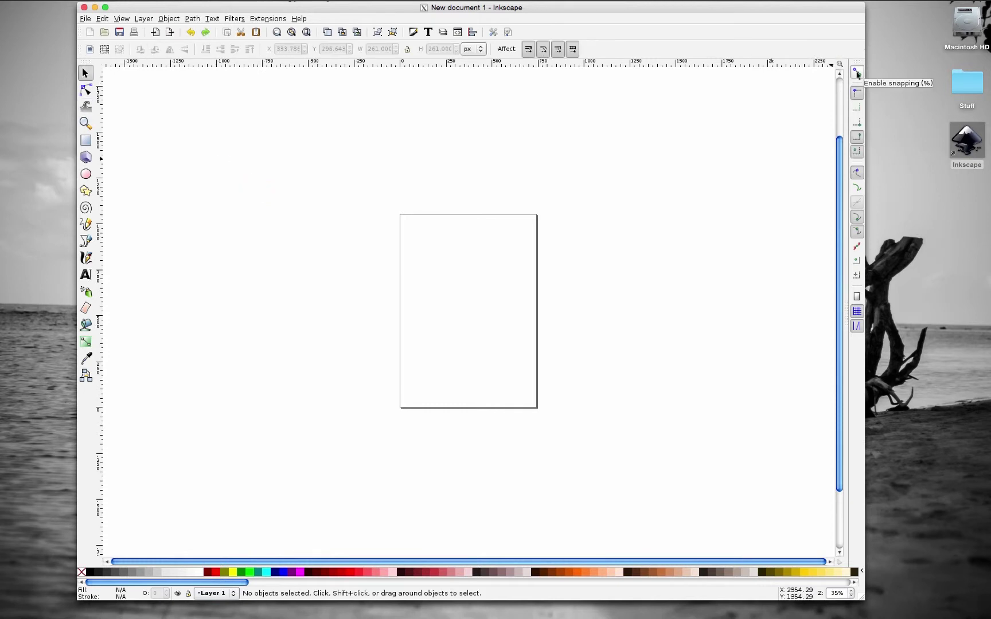
# - Enable snapping from the snap controls bar
pyautogui.click(857, 73)
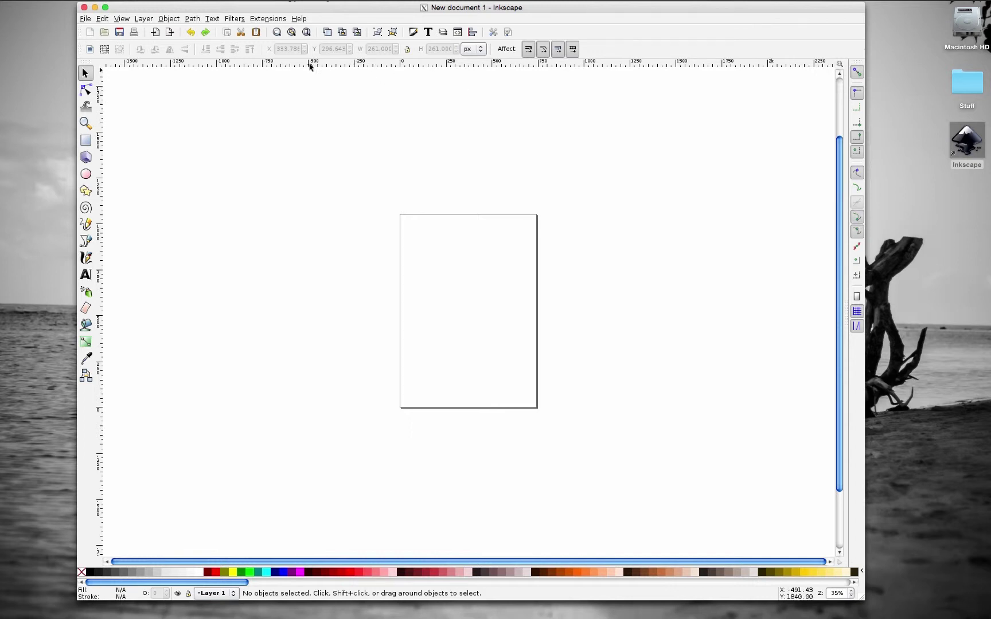
# - Pull one guide from the top ruler near the page top and one from the left ruler near the left edge
pyautogui.moveTo(310, 65); pyautogui.dragTo(444, 236)
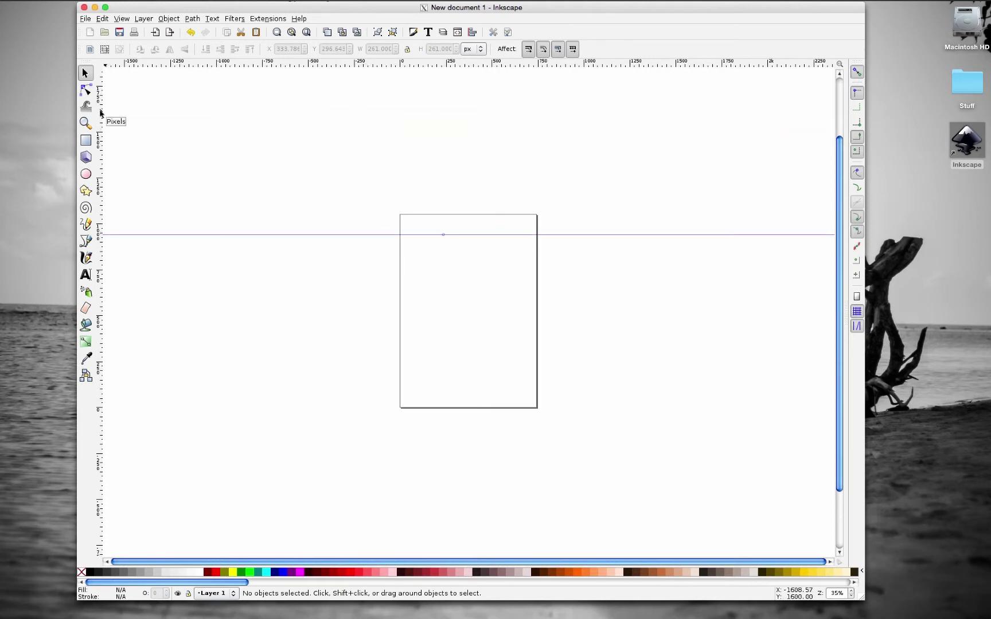
pyautogui.moveTo(99, 115); pyautogui.dragTo(412, 310)
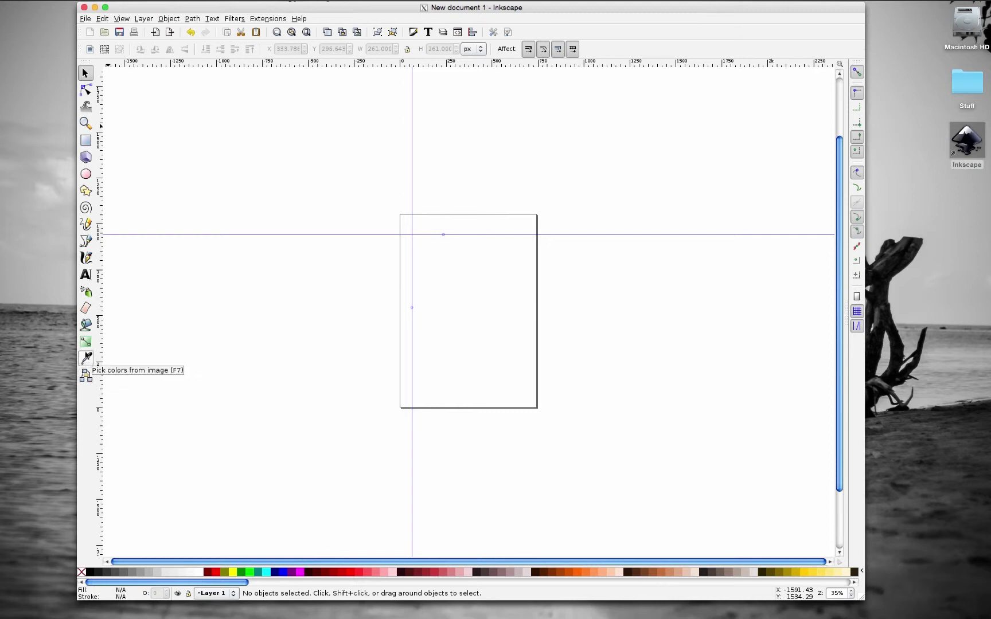
# - Switch among the Tweak, Zoom and Rectangle tools, ending back on the Selector
pyautogui.click(86, 105)
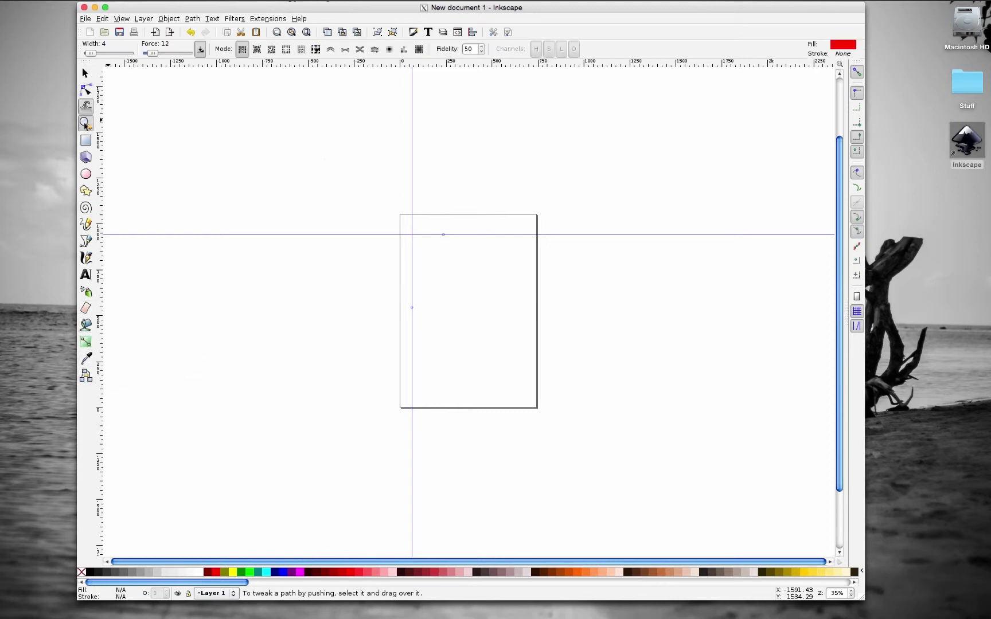
pyautogui.click(85, 124)
pyautogui.click(86, 140)
pyautogui.click(85, 123)
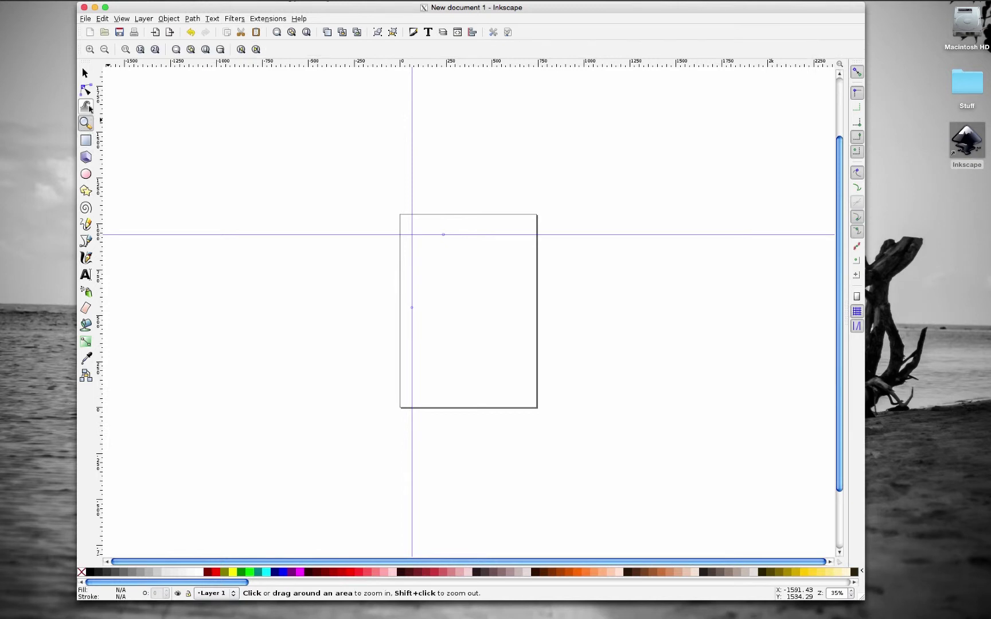
pyautogui.click(85, 73)
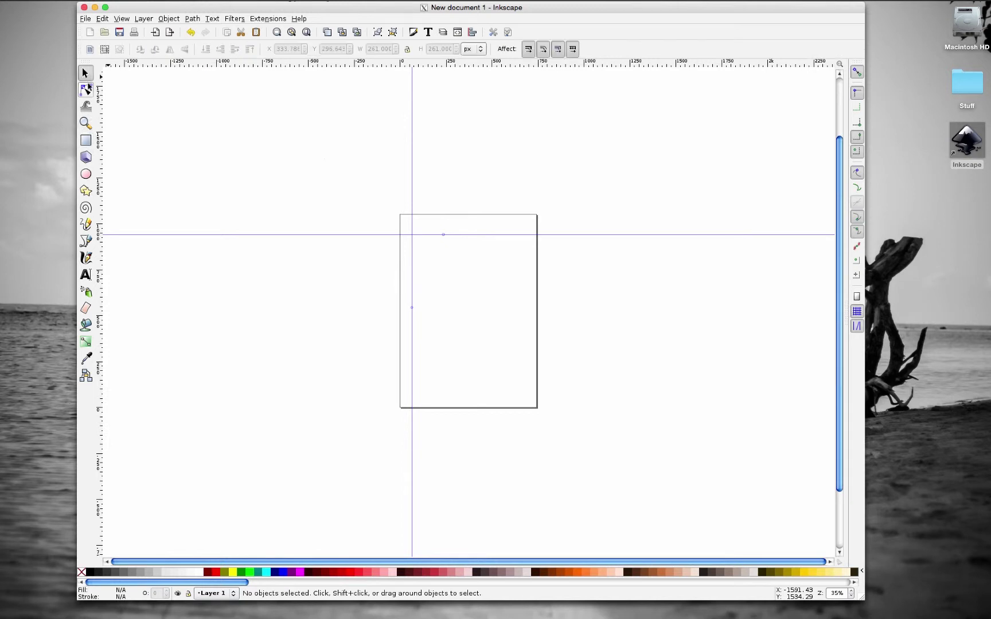
# - Draw an orange rectangle snapped to the guides and an orange circle, then delete both
pyautogui.click(86, 140)
pyautogui.moveTo(418, 259)
pyautogui.mouseDown()
pyautogui.moveTo(502, 313)
pyautogui.moveTo(502, 374)
pyautogui.moveTo(519, 390)
pyautogui.mouseUp()
pyautogui.click(86, 174)
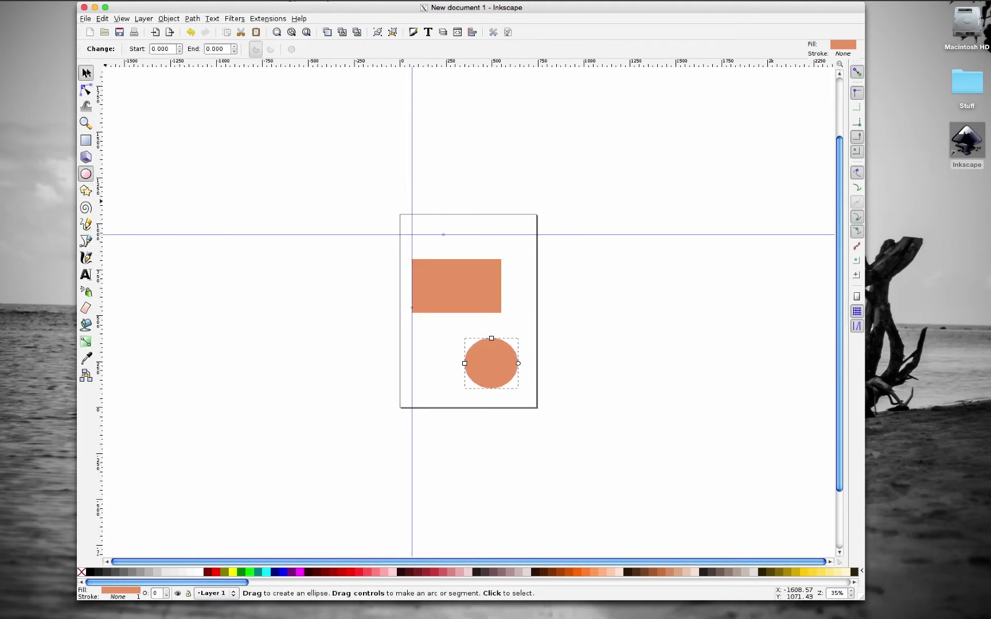
pyautogui.click(86, 73)
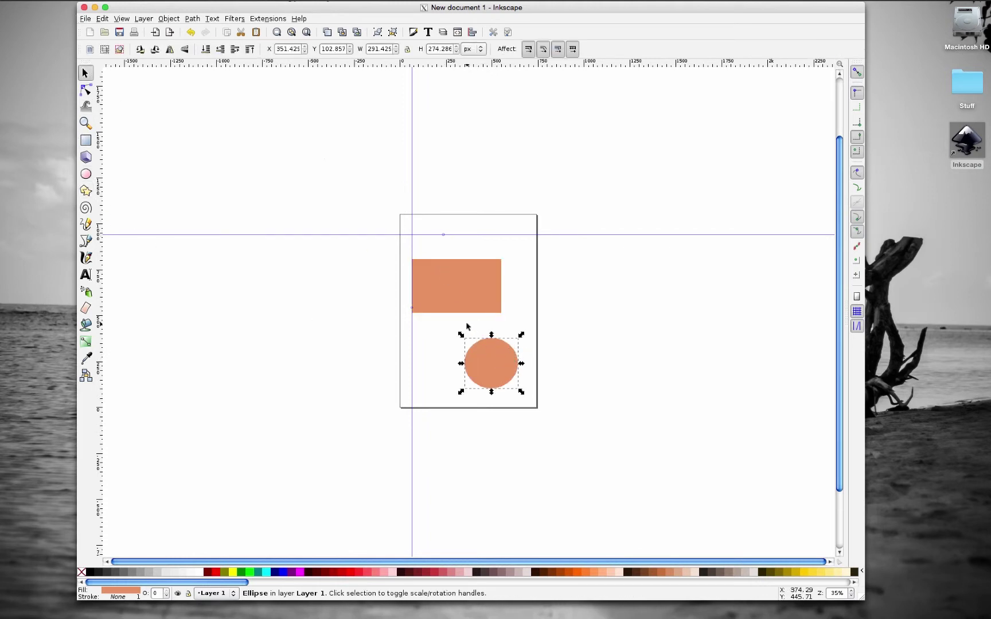
pyautogui.press('BackSpace')
pyautogui.click(454, 289)
pyautogui.press('BackSpace')
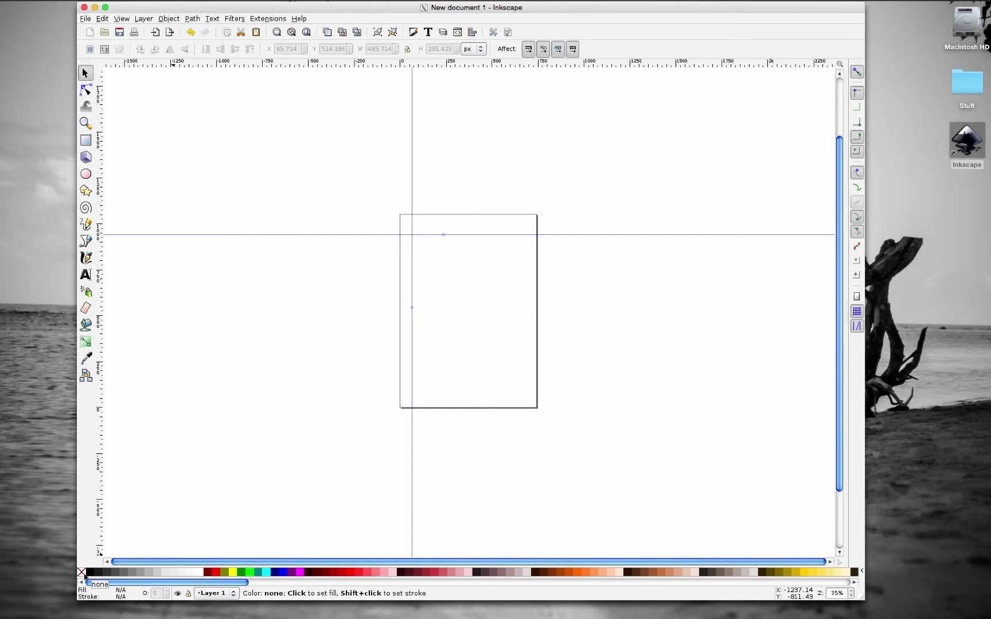
pyautogui.click(85, 140)
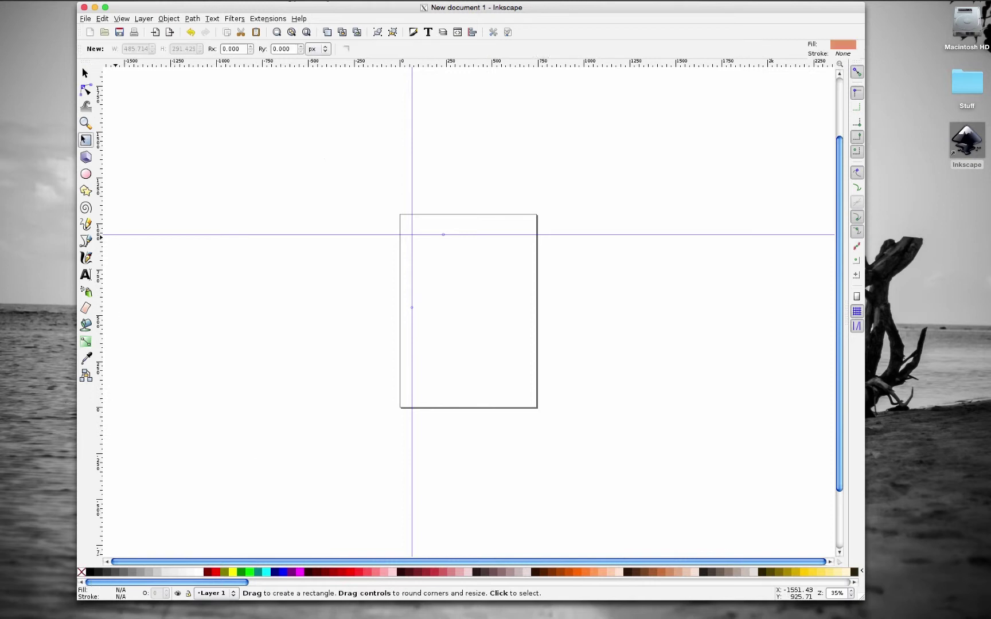
# - Draw a small rectangle on the page and try cyan, dark red, red, pink and crimson fills
pyautogui.moveTo(458, 270); pyautogui.dragTo(501, 326)
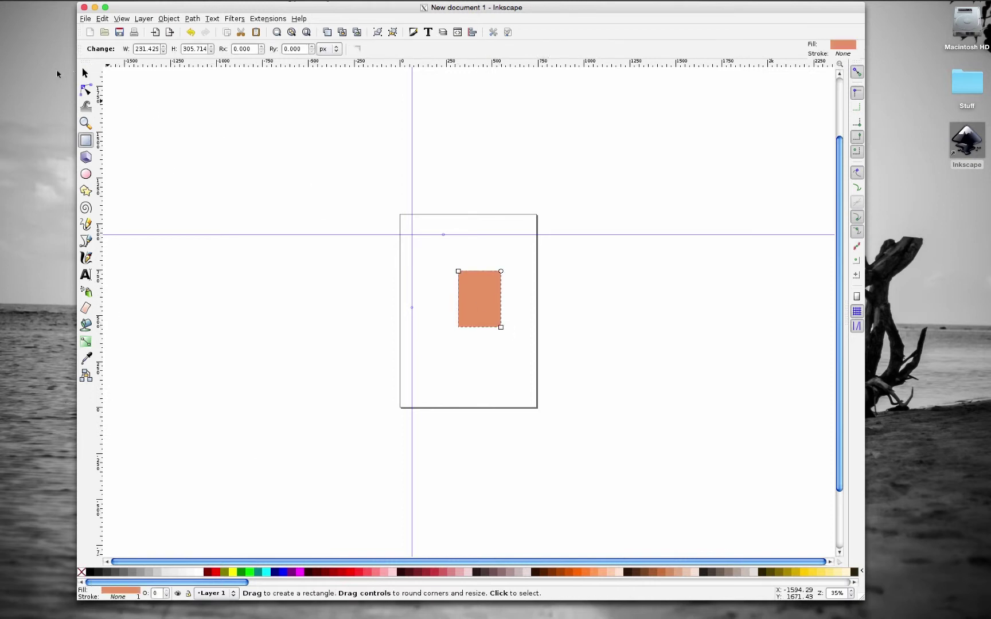
pyautogui.click(84, 73)
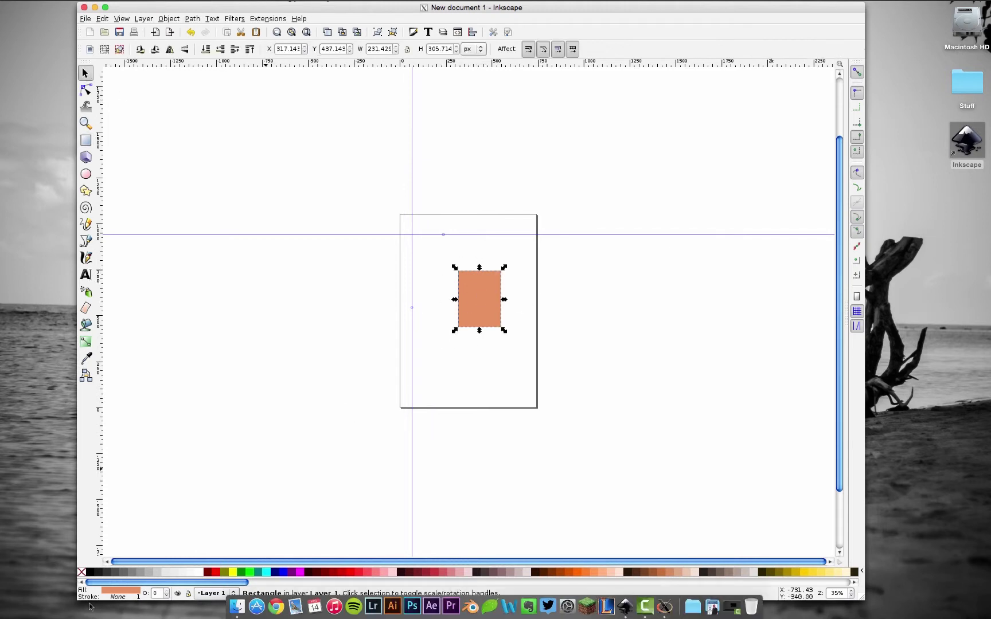
pyautogui.click(266, 572)
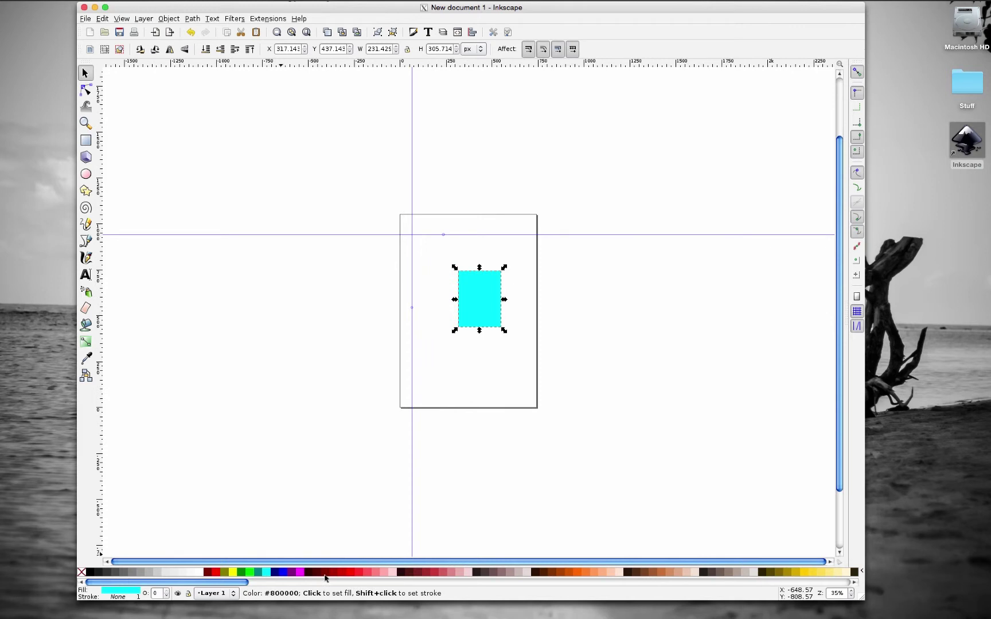
pyautogui.click(327, 573)
pyautogui.click(356, 573)
pyautogui.click(379, 573)
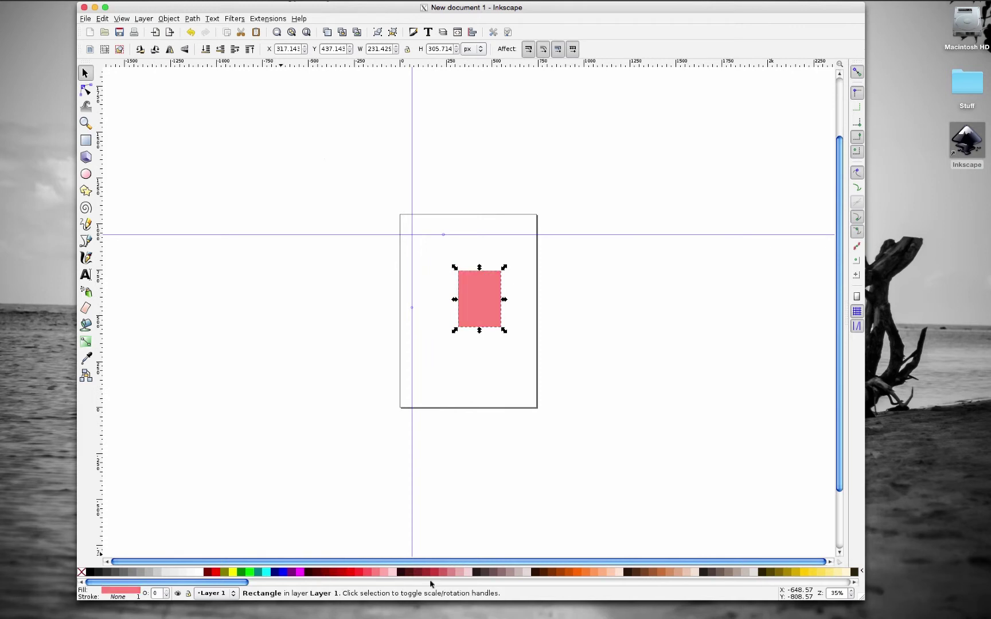
pyautogui.click(431, 573)
# - Try pale pink, peach, tan, brown-grey, green and white fills, settling on olive 808100
pyautogui.click(523, 572)
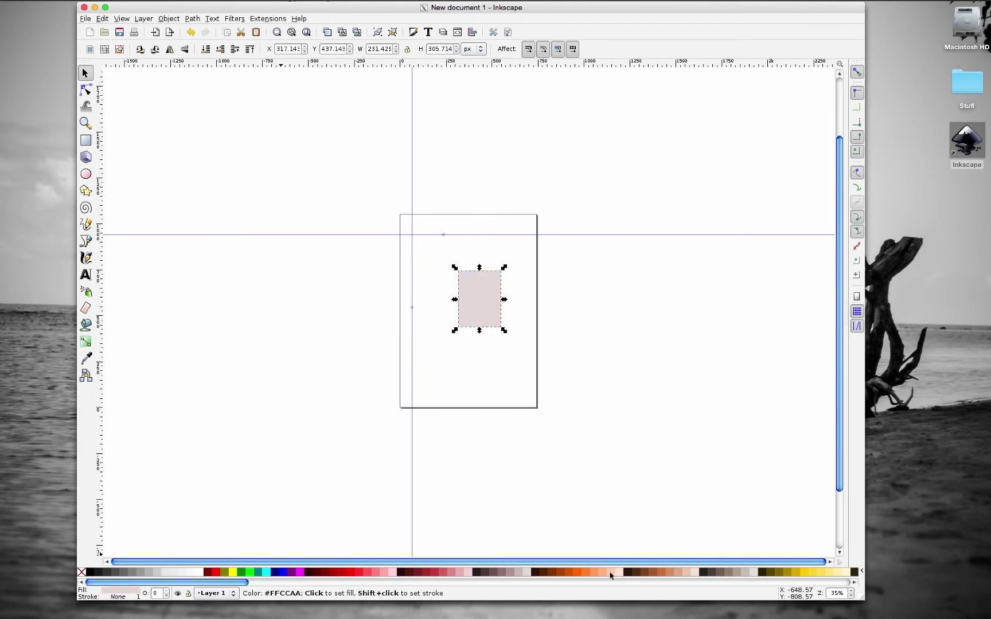
pyautogui.click(609, 573)
pyautogui.click(680, 573)
pyautogui.click(654, 573)
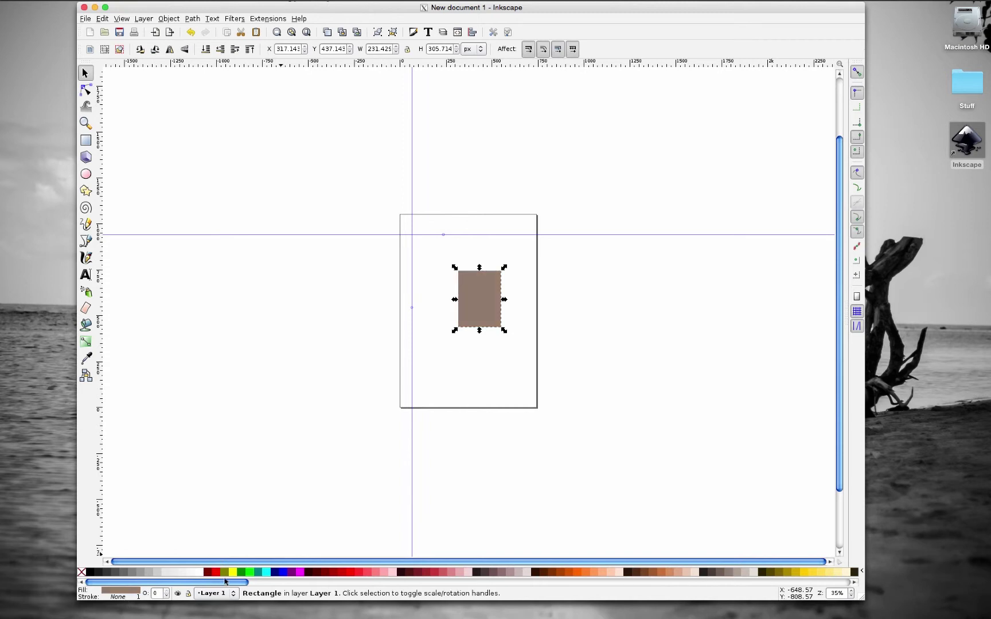
pyautogui.click(224, 580)
pyautogui.click(170, 581)
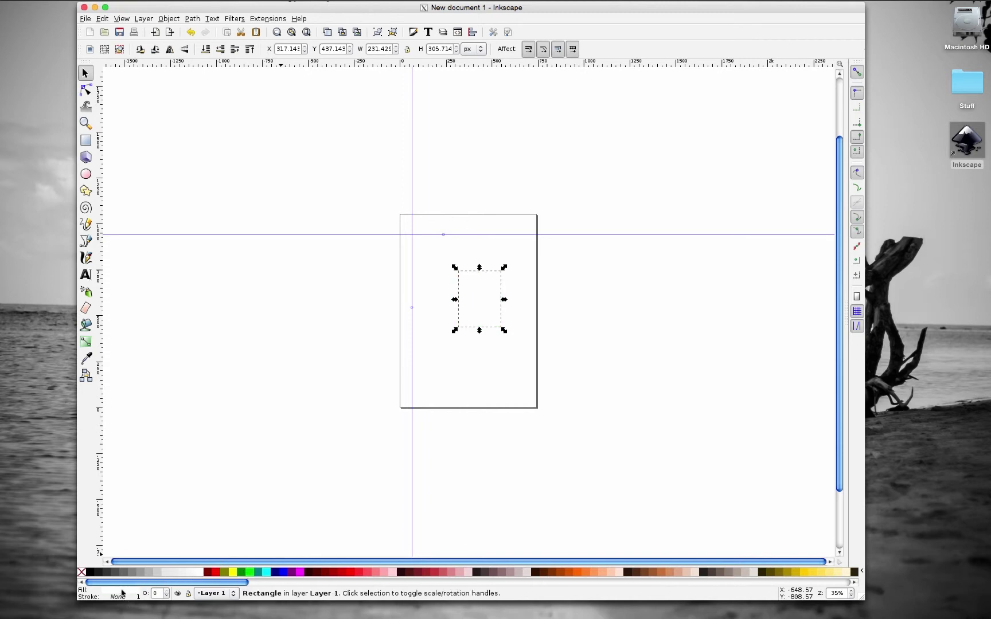
pyautogui.click(143, 589)
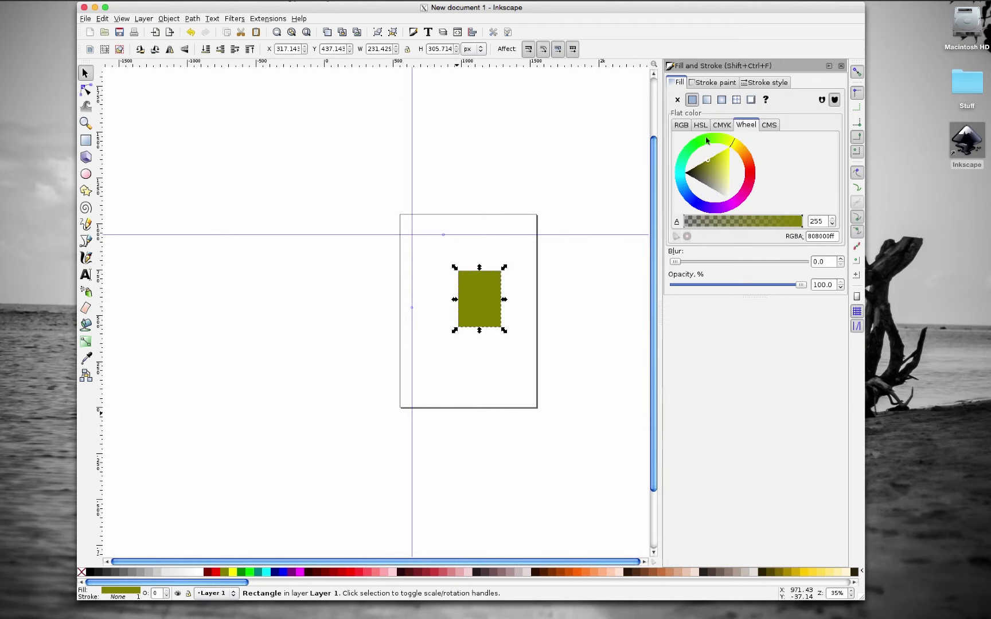
# - Adjust the rectangle's fill in the colour triangle to muted olive a9a95f and close Fill and Stroke
pyautogui.moveTo(728, 179)
pyautogui.mouseDown()
pyautogui.moveTo(708, 171)
pyautogui.moveTo(723, 153)
pyautogui.mouseUp()
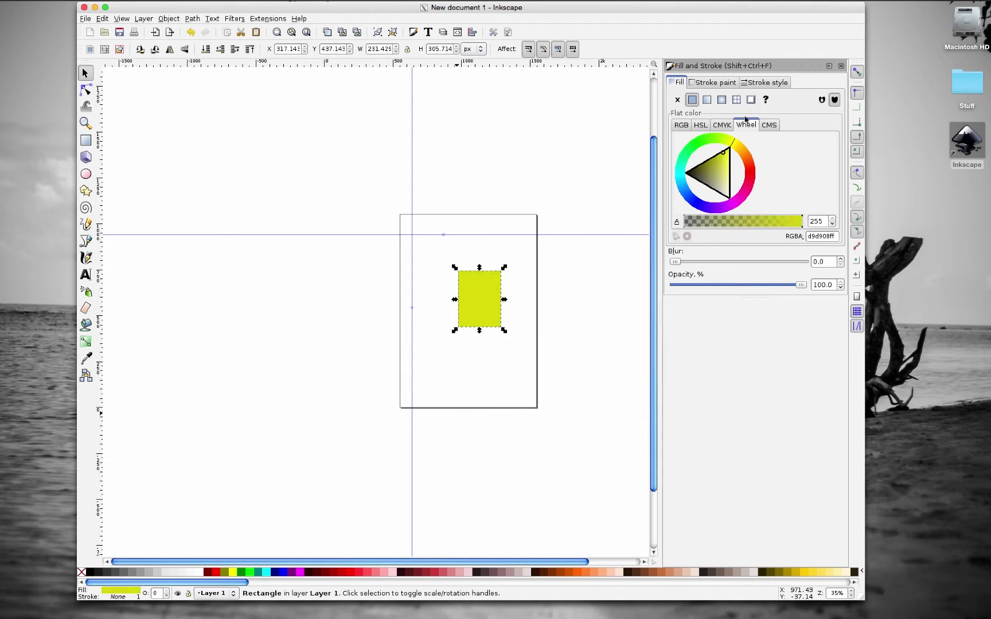
pyautogui.click(841, 65)
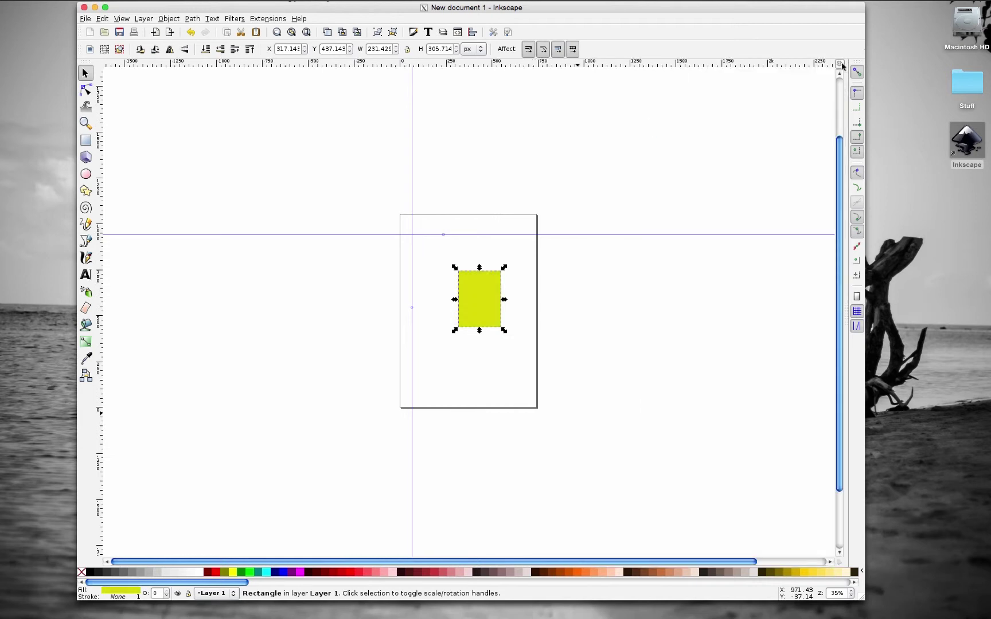
pyautogui.click(122, 593)
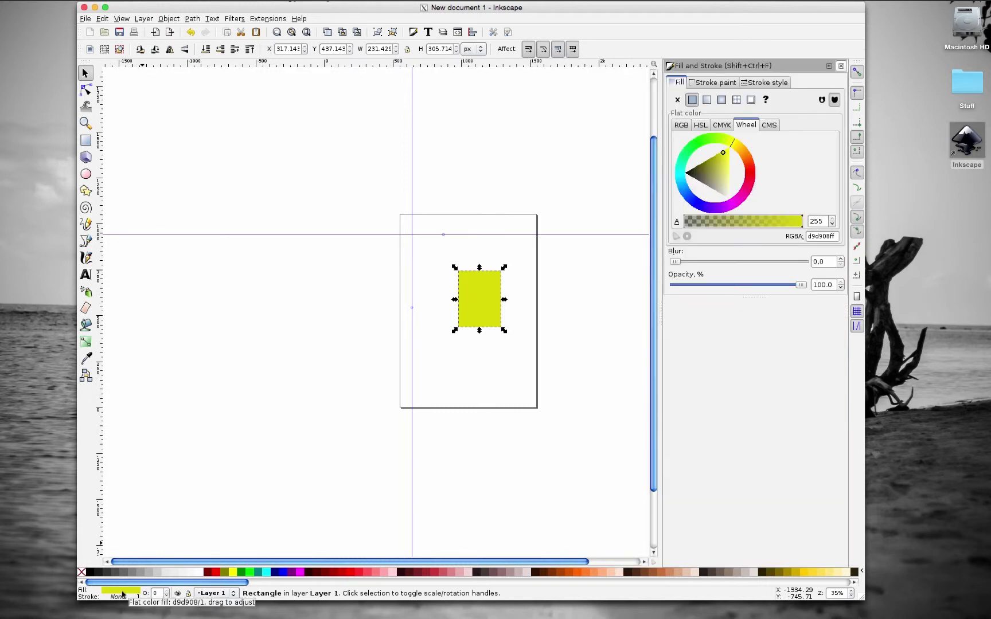
pyautogui.moveTo(721, 183); pyautogui.dragTo(715, 177)
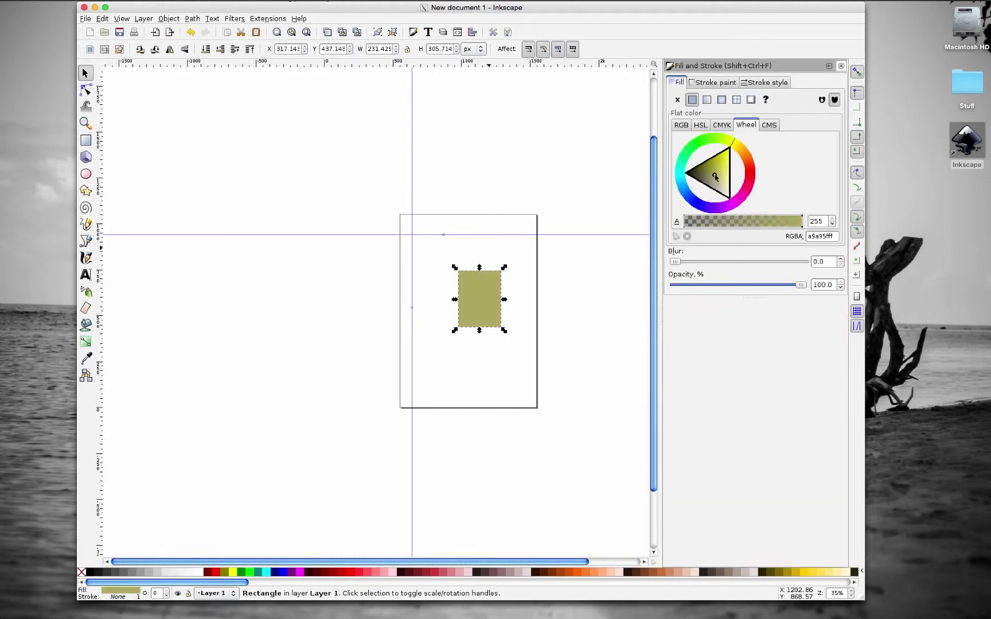
pyautogui.click(841, 66)
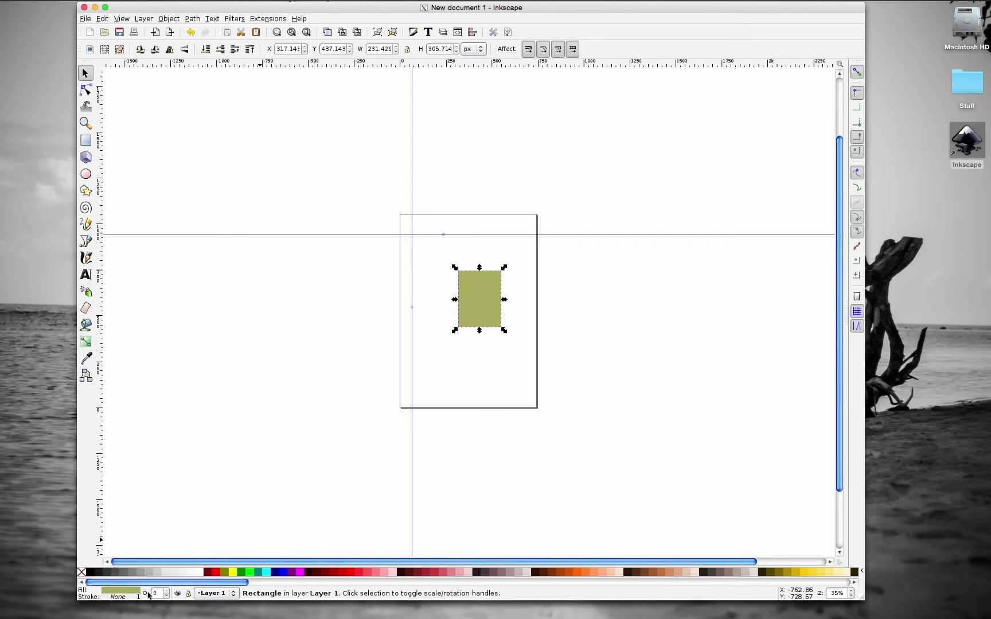
pyautogui.click(177, 595)
pyautogui.click(177, 595)
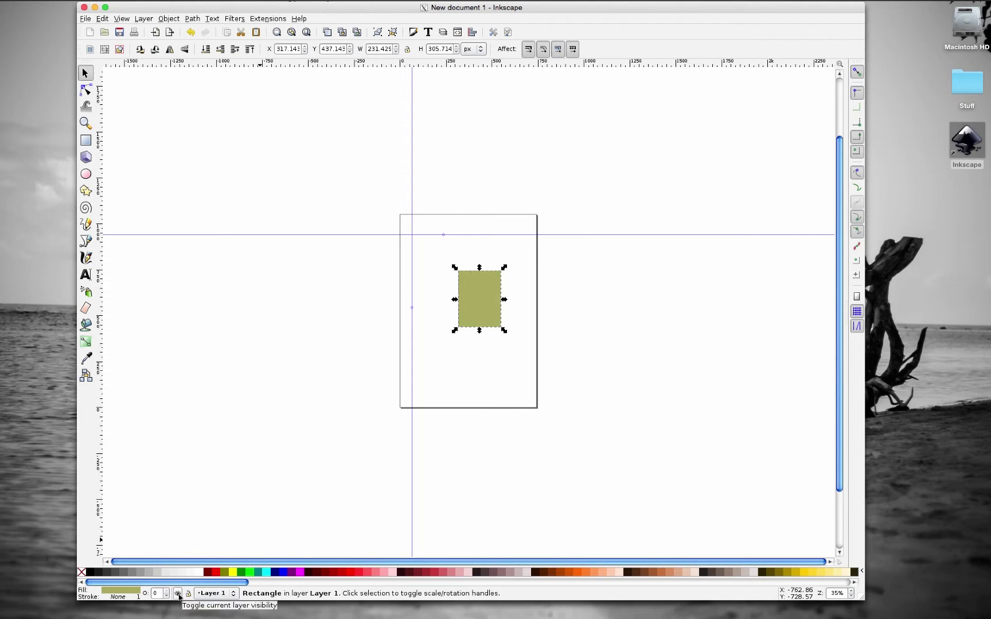
pyautogui.click(187, 594)
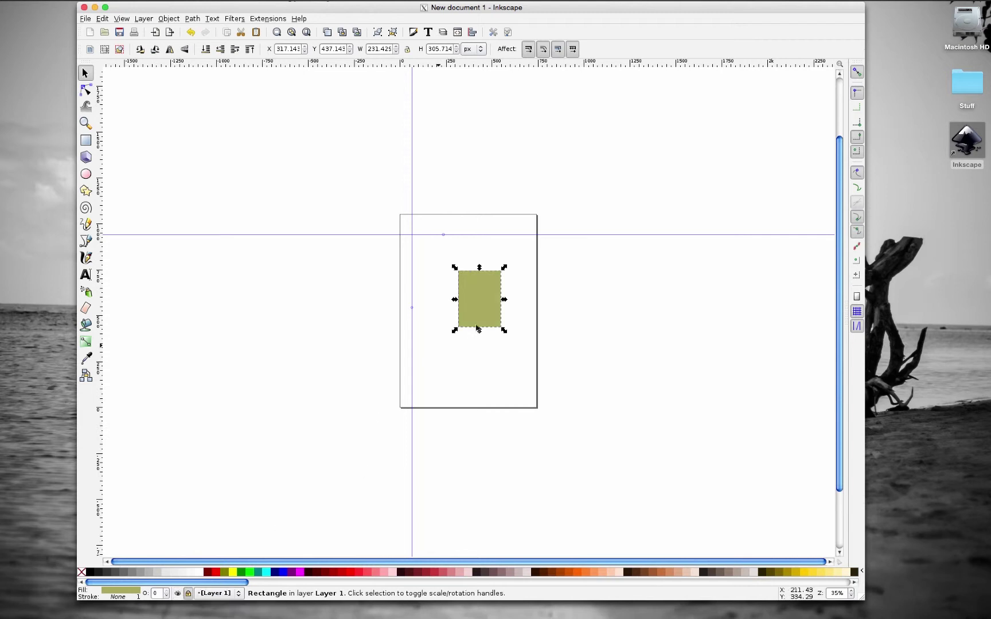
pyautogui.moveTo(491, 304); pyautogui.dragTo(402, 358)
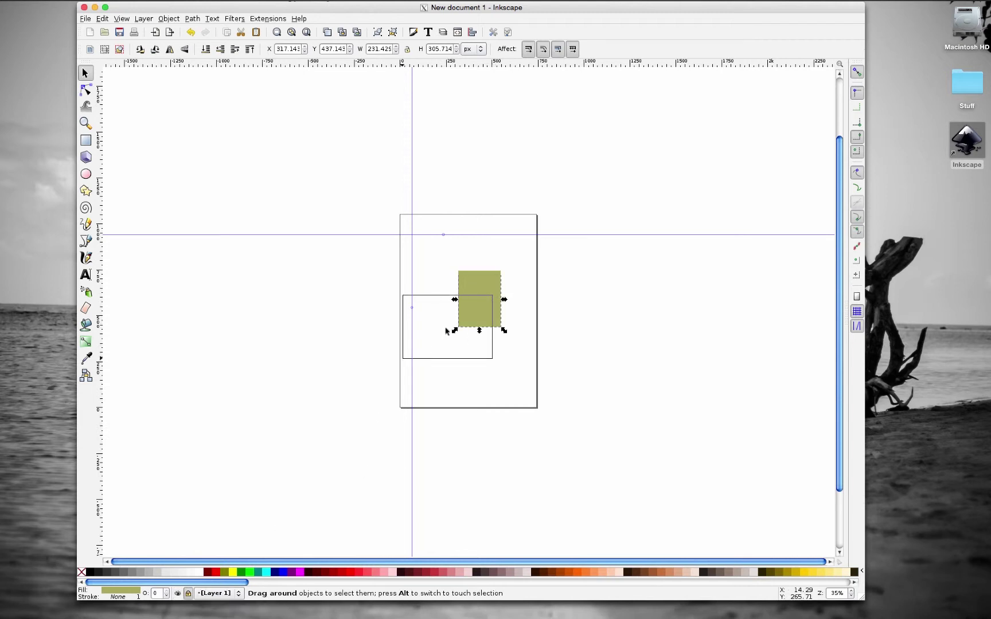
pyautogui.click(189, 594)
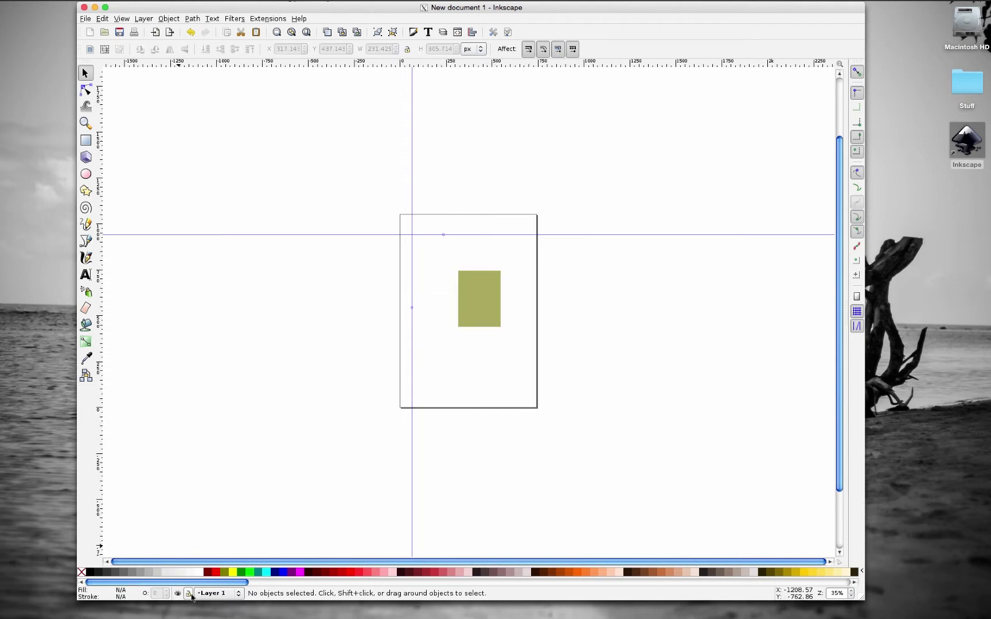
pyautogui.click(481, 320)
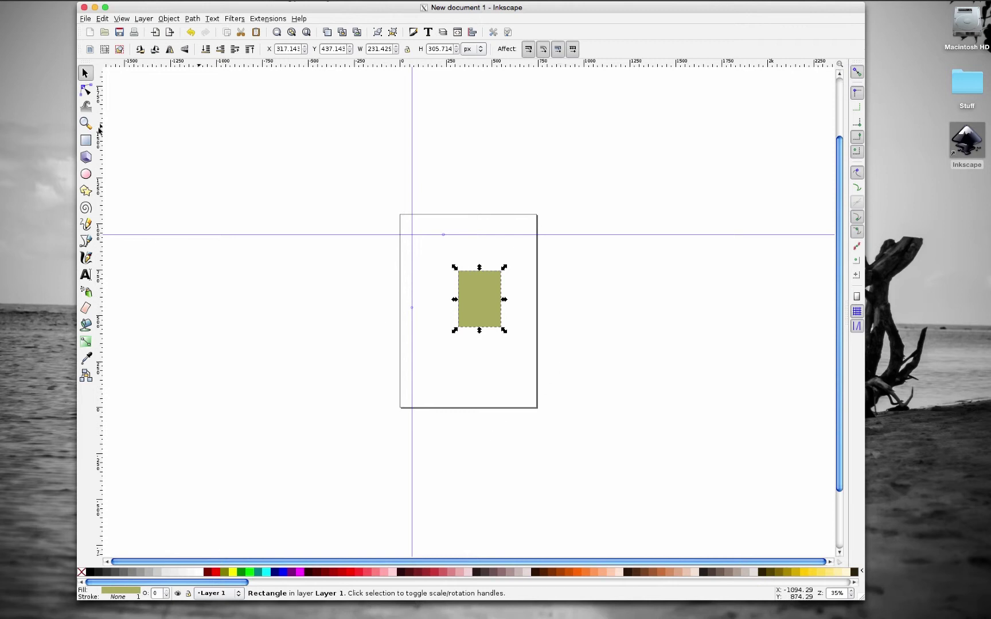
# - Draw a second rectangle below the first, then select it
pyautogui.click(85, 140)
pyautogui.moveTo(427, 308); pyautogui.dragTo(495, 376)
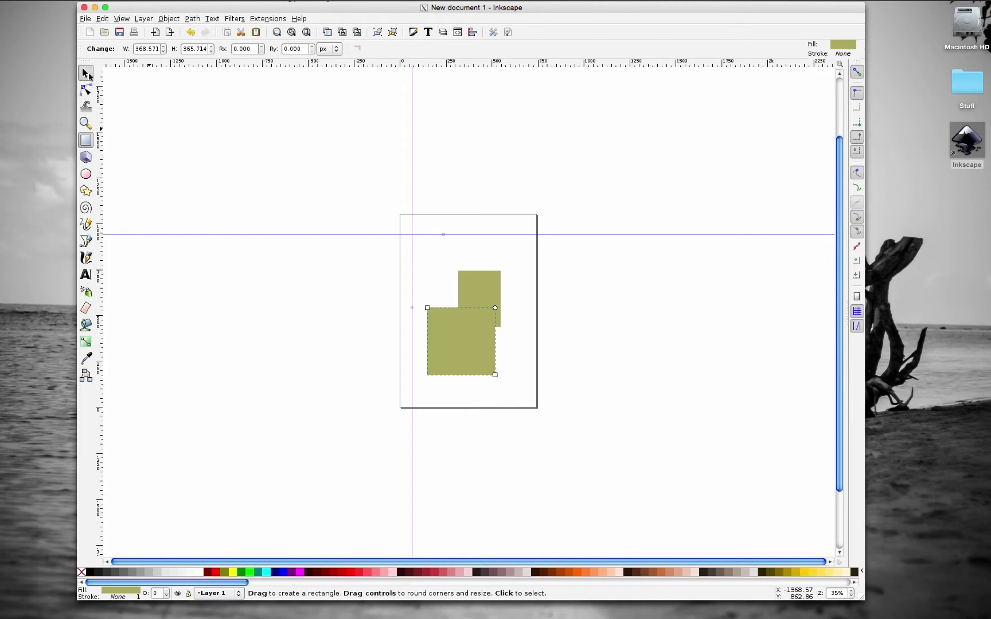
pyautogui.click(87, 73)
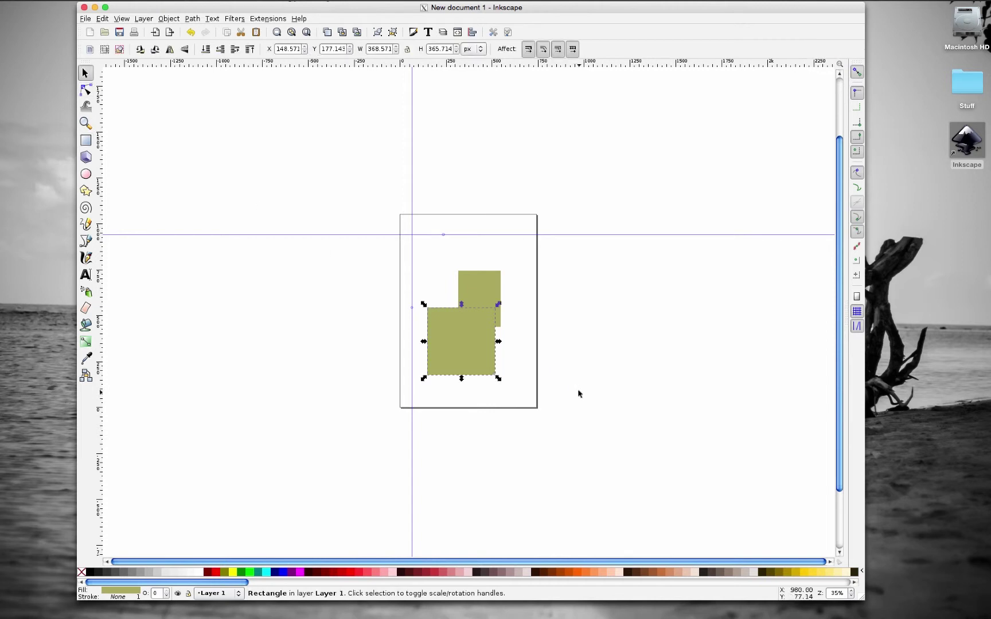
pyautogui.click(480, 287)
pyautogui.click(459, 328)
# - In Layer > Layers..., rename Layer 1 to Layer 2, leaving blend mode at Normal
pyautogui.click(144, 19)
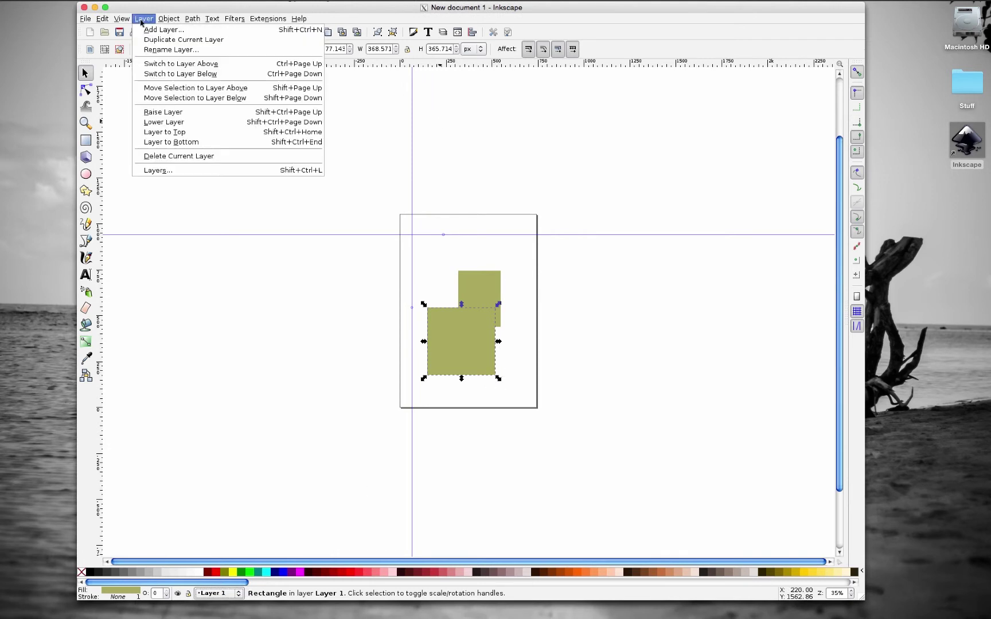
pyautogui.click(158, 170)
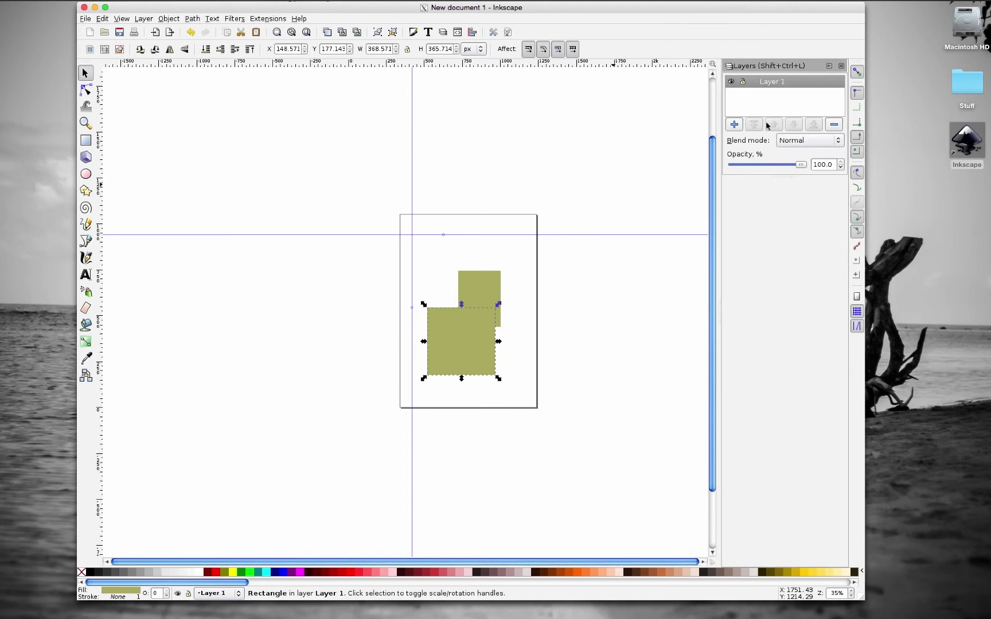
pyautogui.doubleClick(778, 82)
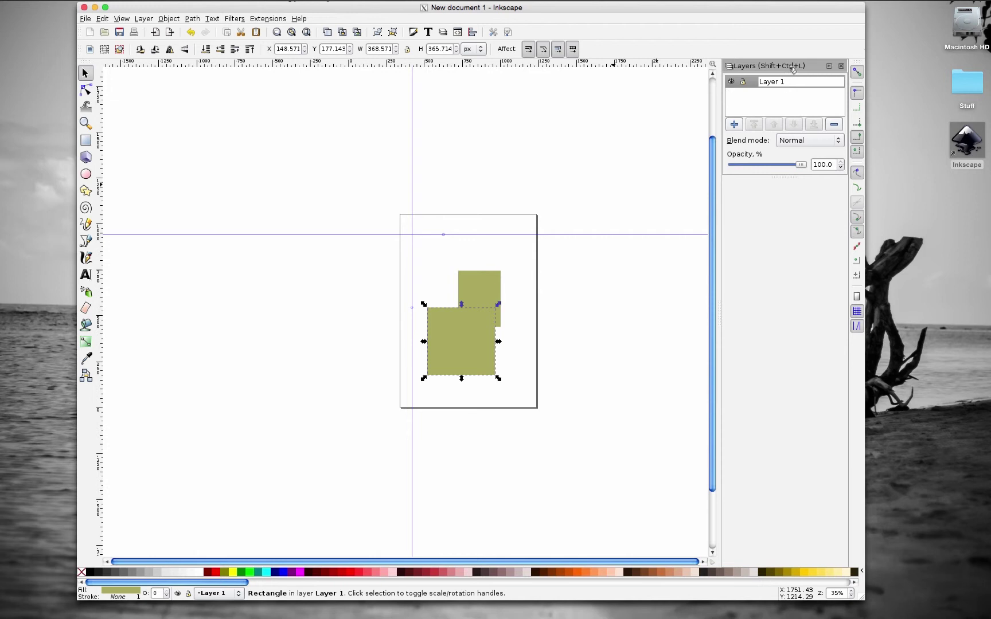
pyautogui.press('Return')
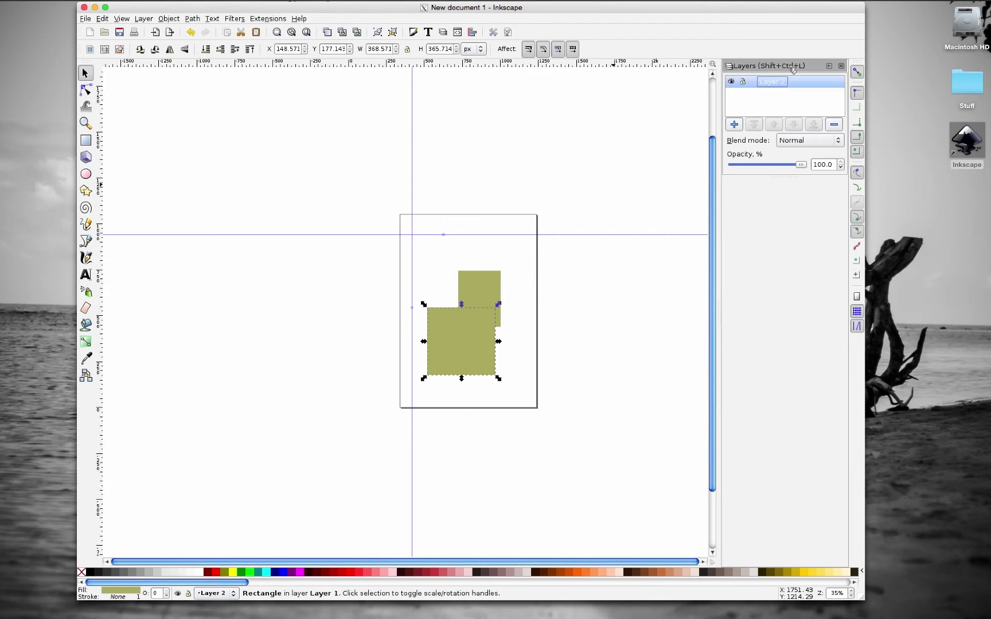
pyautogui.click(796, 142)
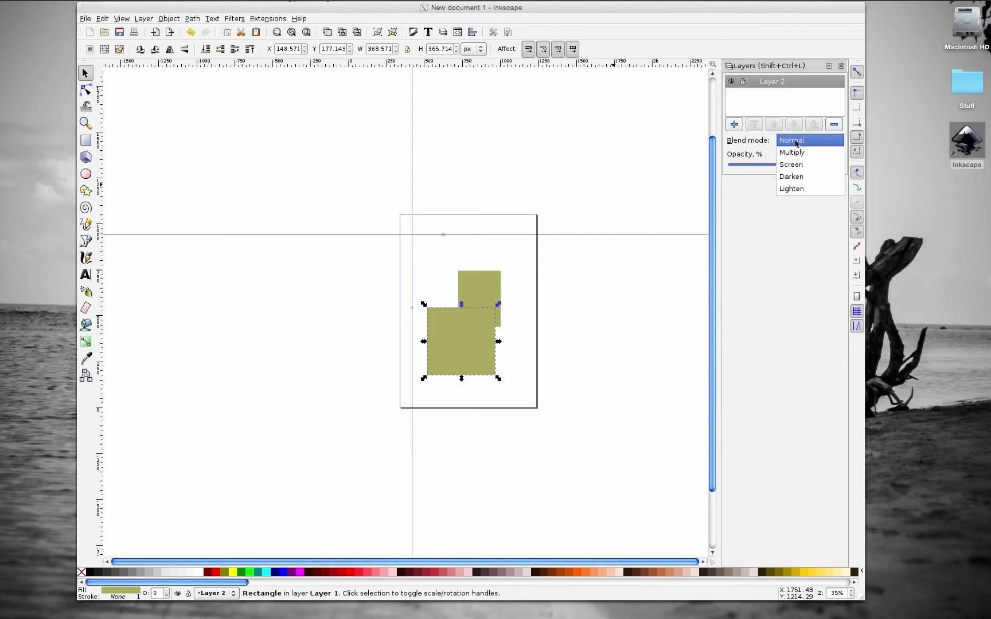
pyautogui.click(796, 141)
# - Delete the lower rectangle and then the upper rectangle from the page
pyautogui.click(469, 295)
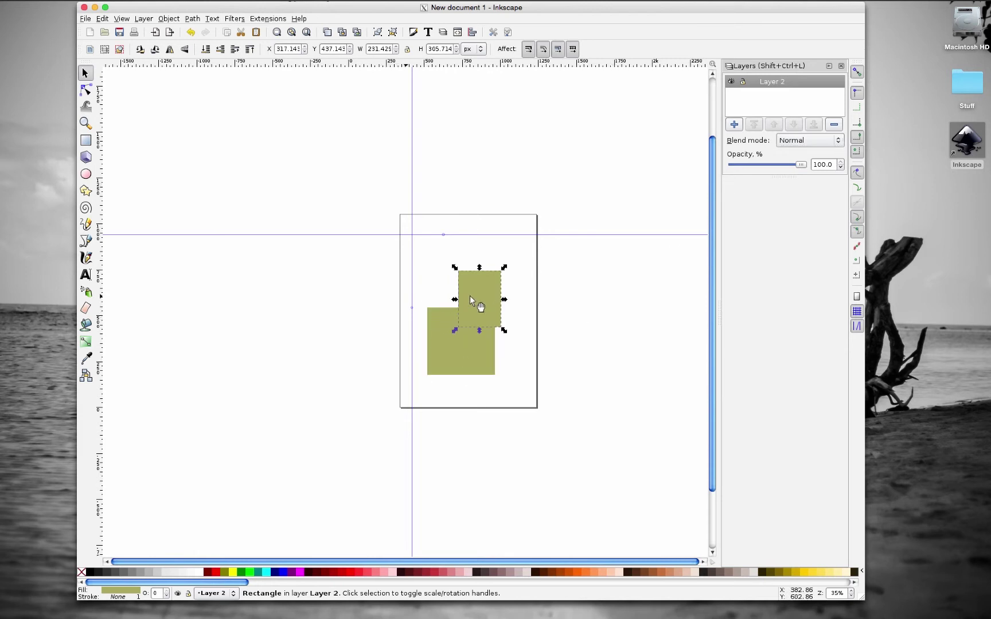
pyautogui.click(467, 331)
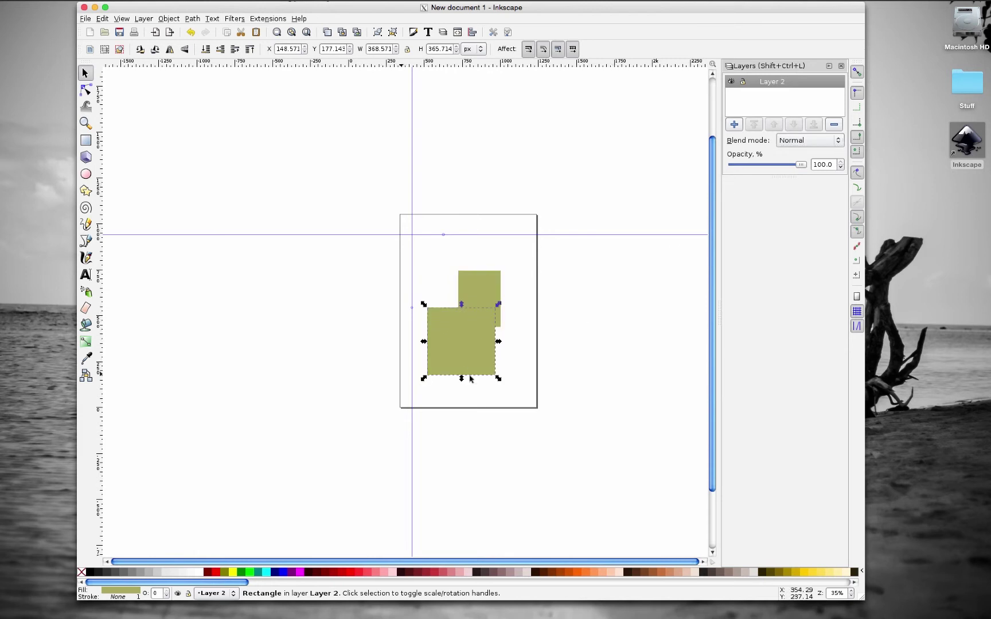
pyautogui.click(217, 598)
pyautogui.press('Delete')
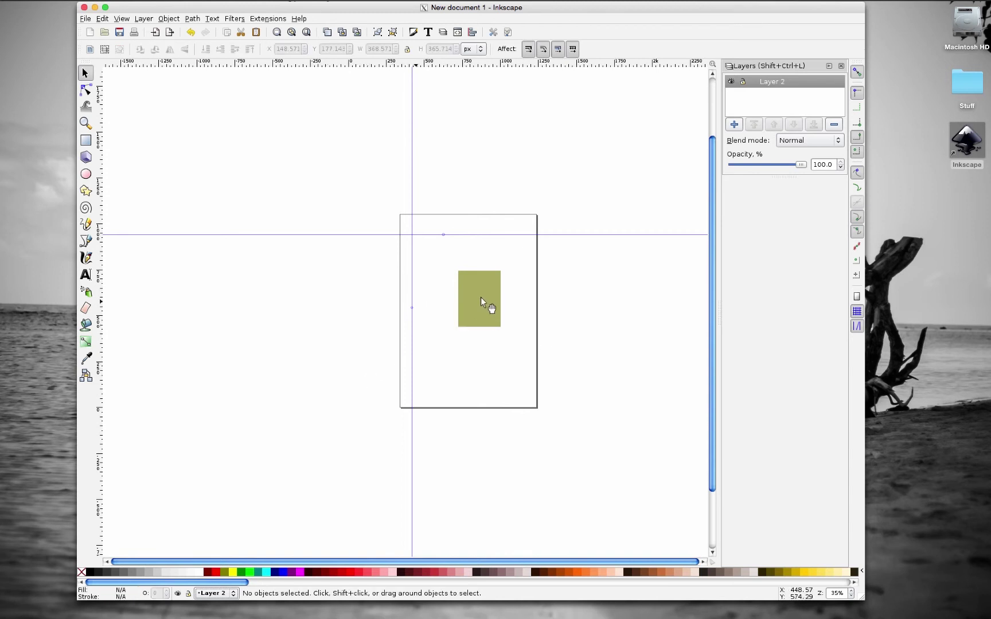
pyautogui.click(480, 297)
pyautogui.press('Delete')
# - Close the docked Layers panel, leaving the page empty except for the guides
pyautogui.click(841, 66)
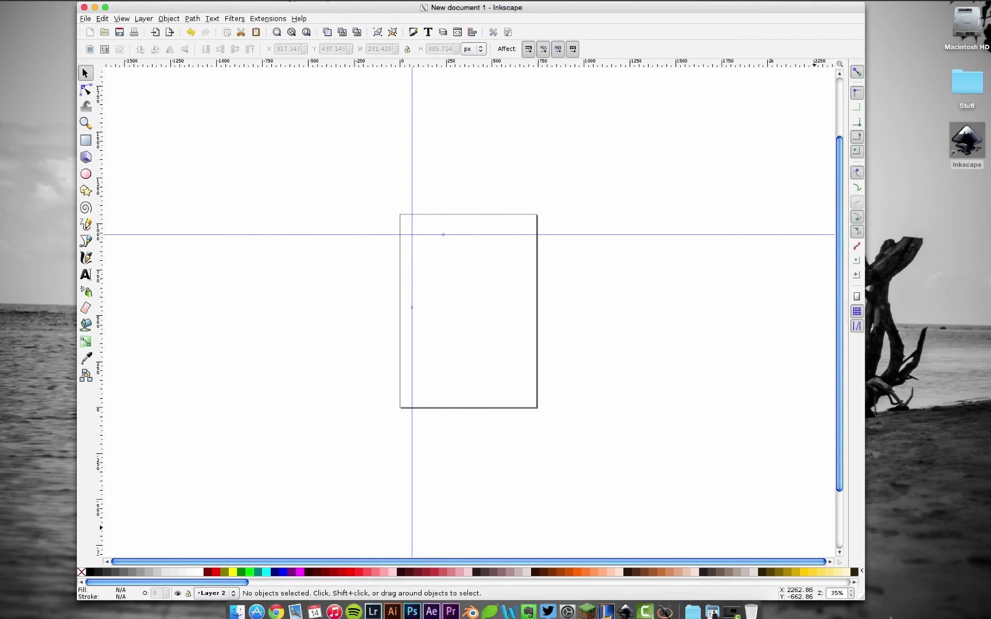
# - Use the status-bar zoom field's spin arrows to go to 41%, then down to 36%
pyautogui.click(833, 593)
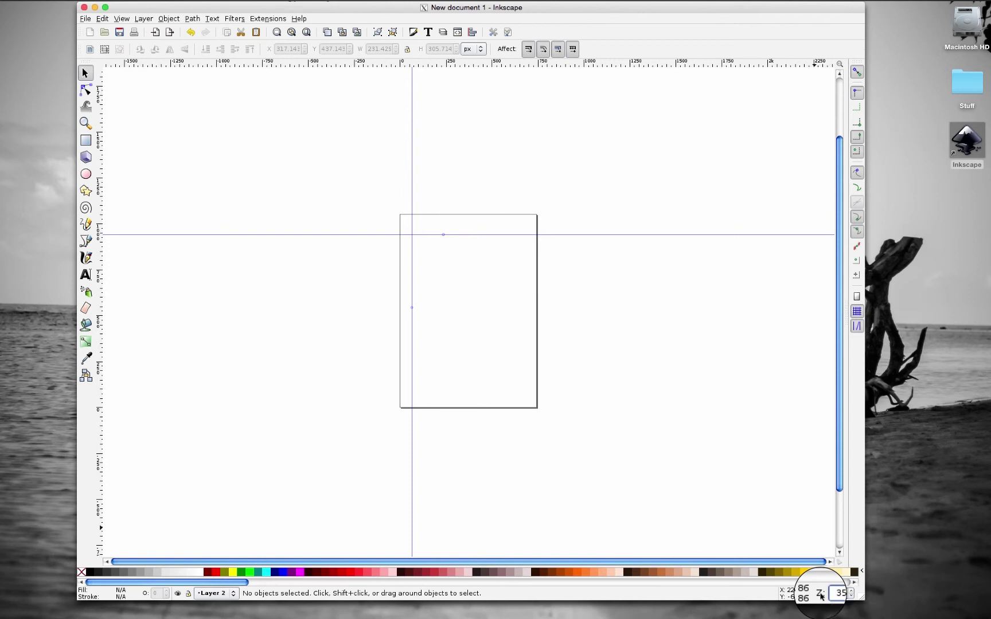
pyautogui.tripleClick(844, 594)
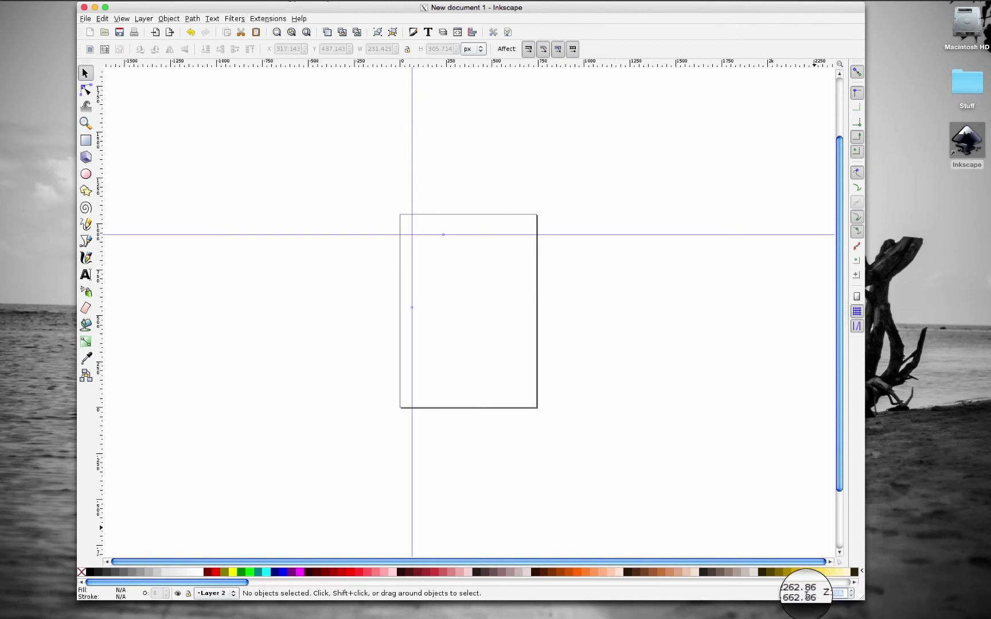
pyautogui.click(852, 592)
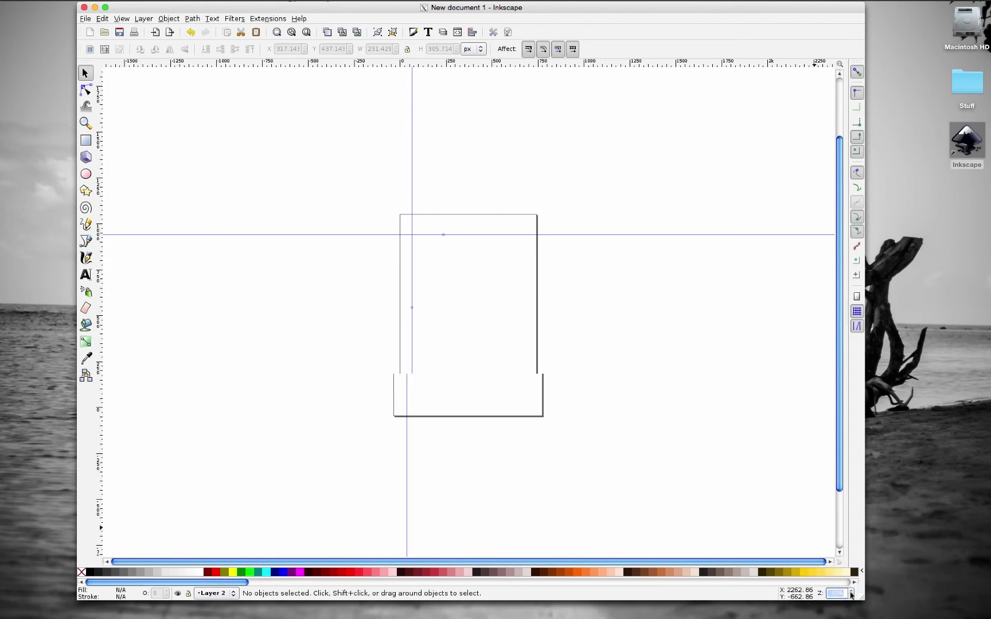
pyautogui.click(852, 596)
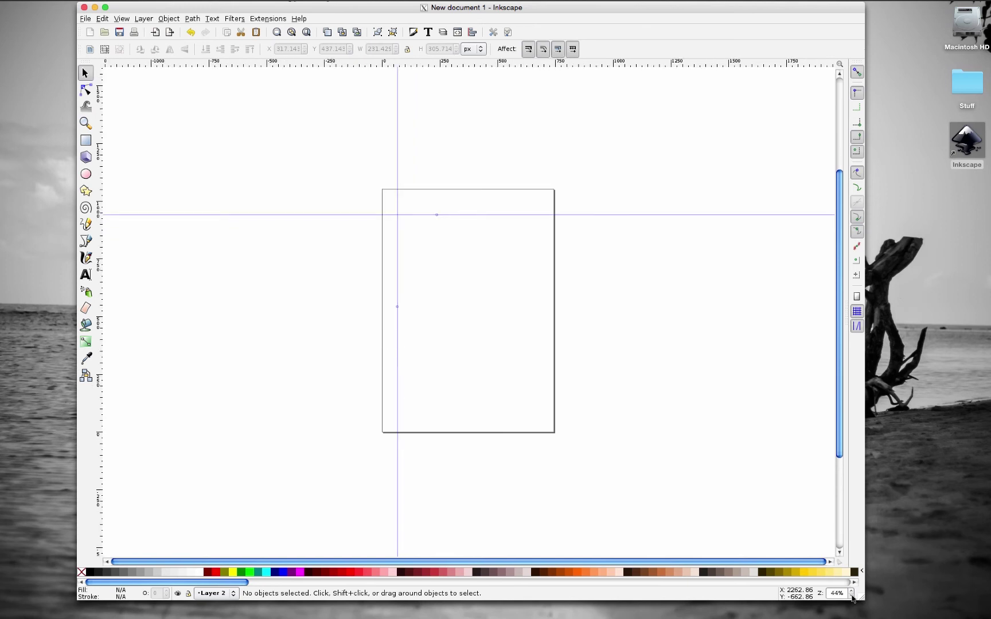
pyautogui.click(852, 597)
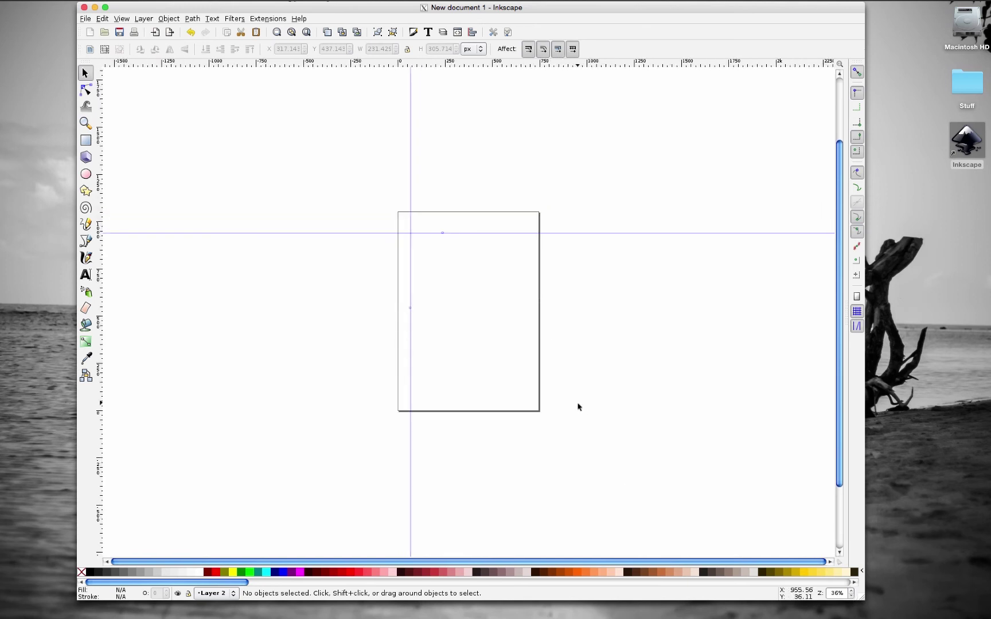
# - Zoom with the - and + keys up to 102%, then back out to 51%
pyautogui.press('-')
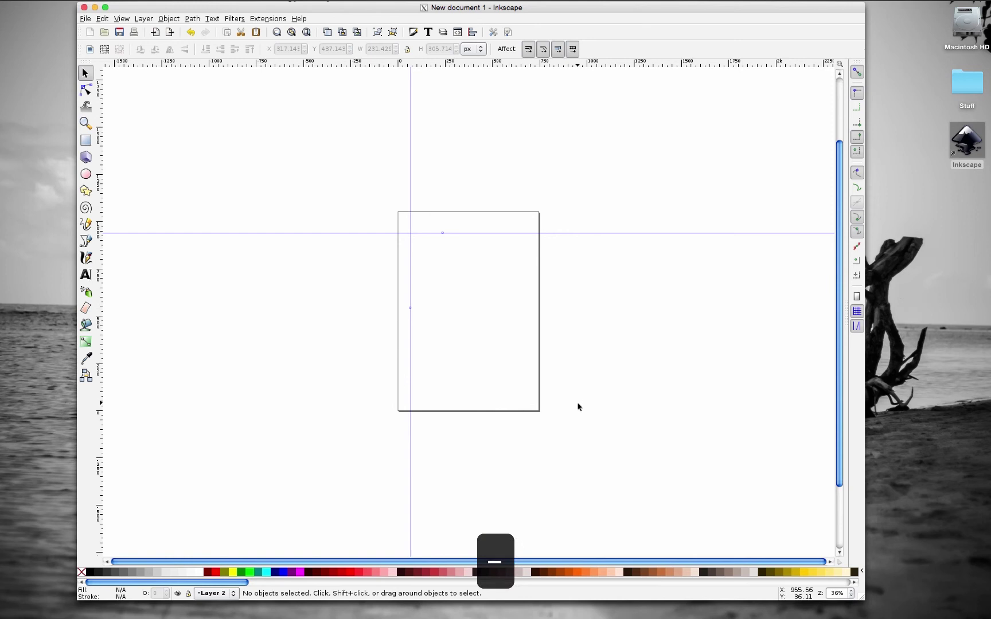
pyautogui.press('+')
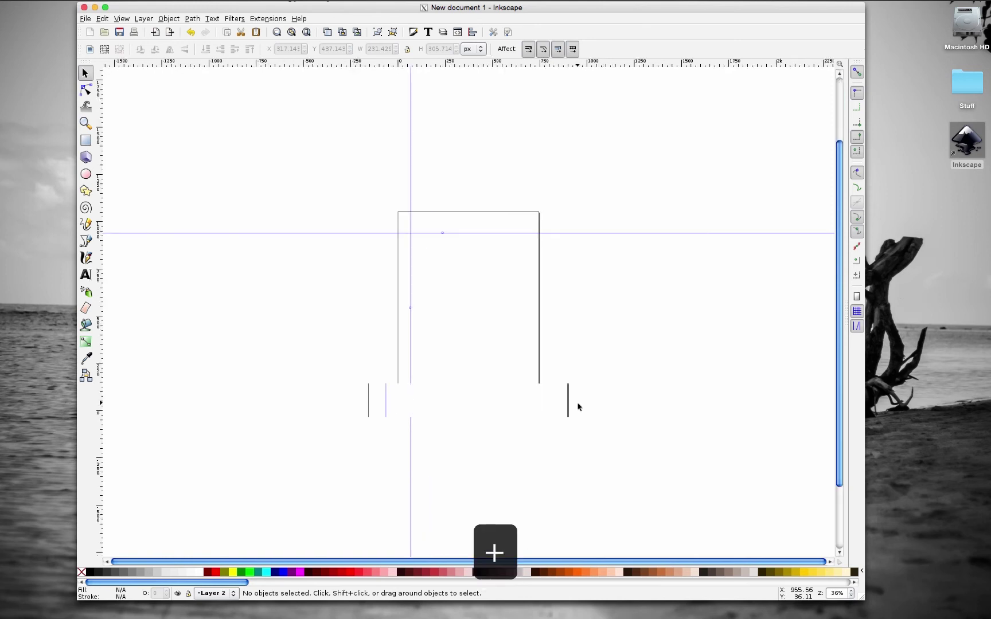
pyautogui.press('+')
pyautogui.press('+')
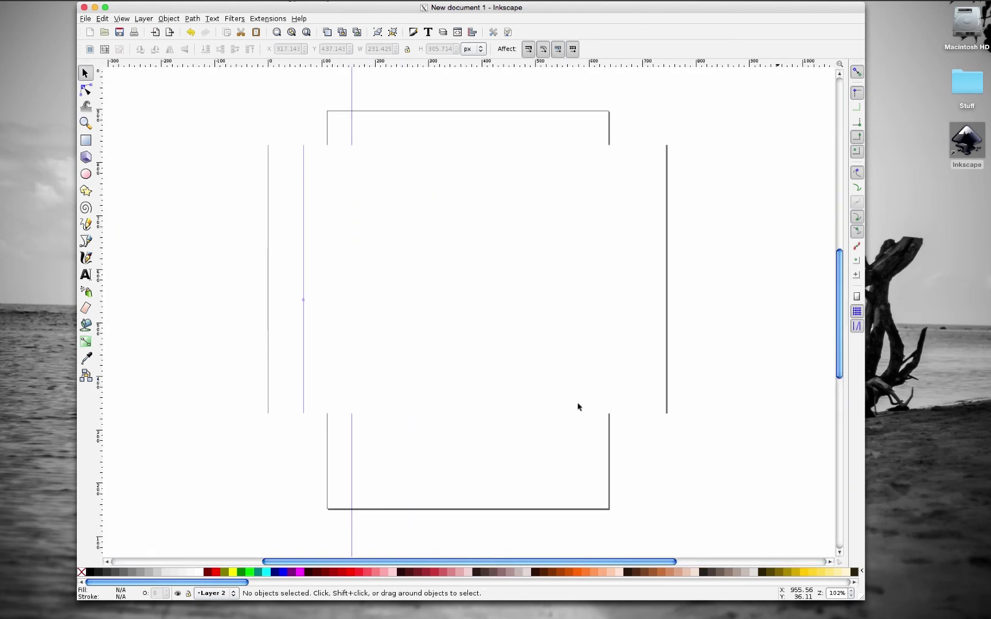
pyautogui.press('-')
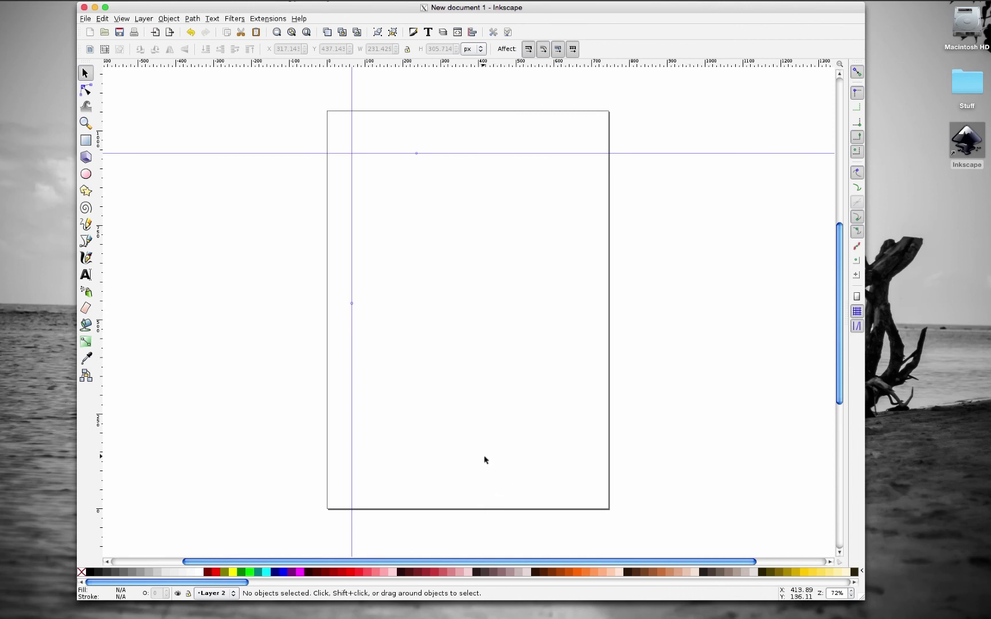
pyautogui.press('-')
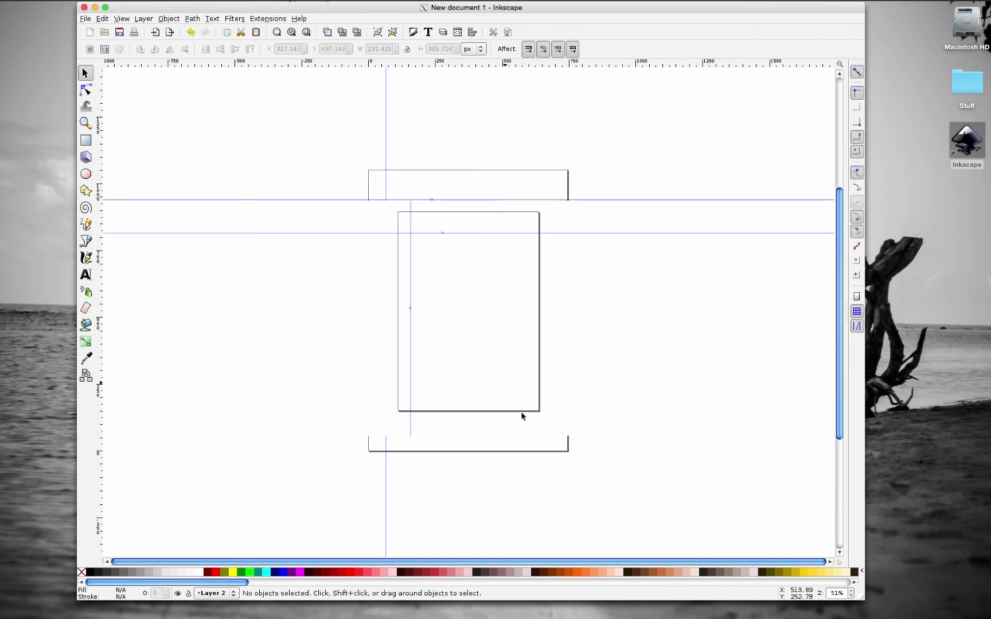